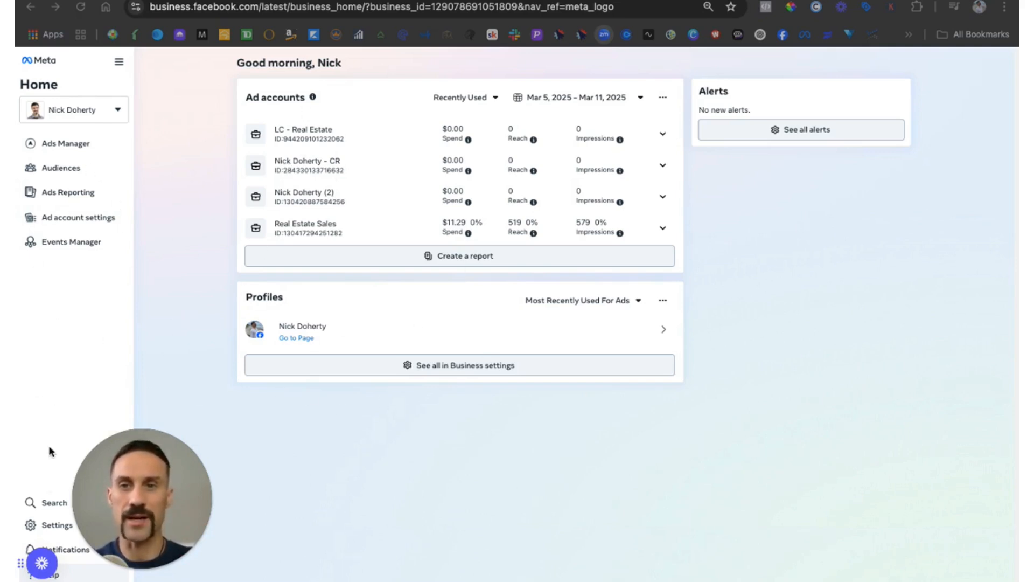
# Step: Open the business portfolio settings and review its Pages and then its Ad accounts
pyautogui.click(56, 526)
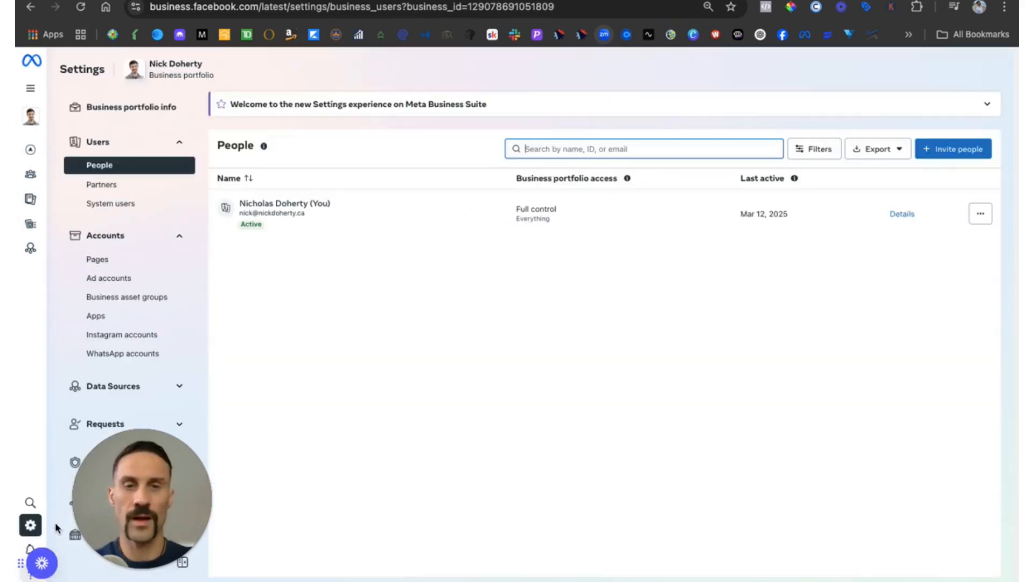
pyautogui.moveTo(149, 500); pyautogui.dragTo(276, 510)
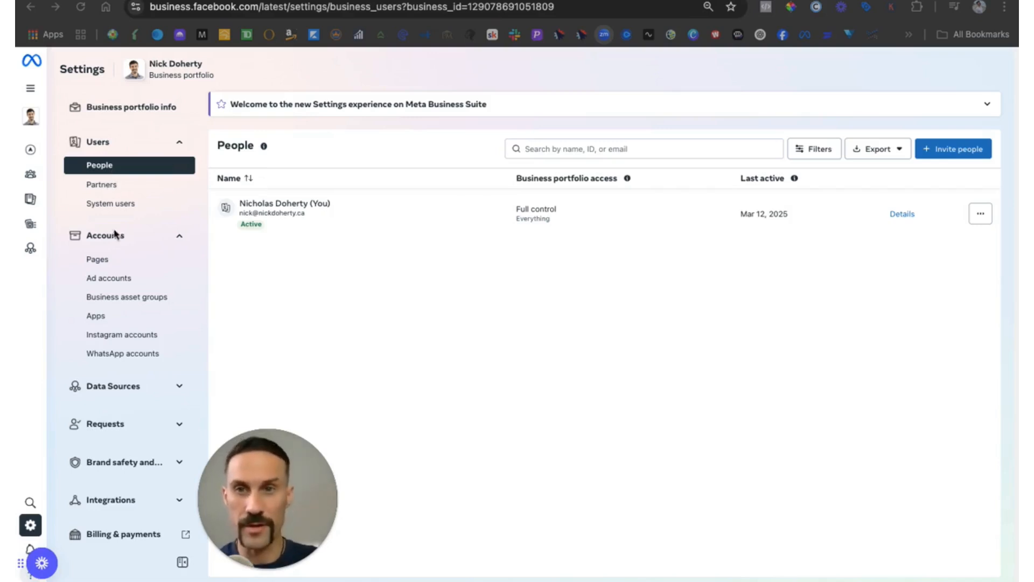
pyautogui.click(106, 263)
pyautogui.click(106, 263)
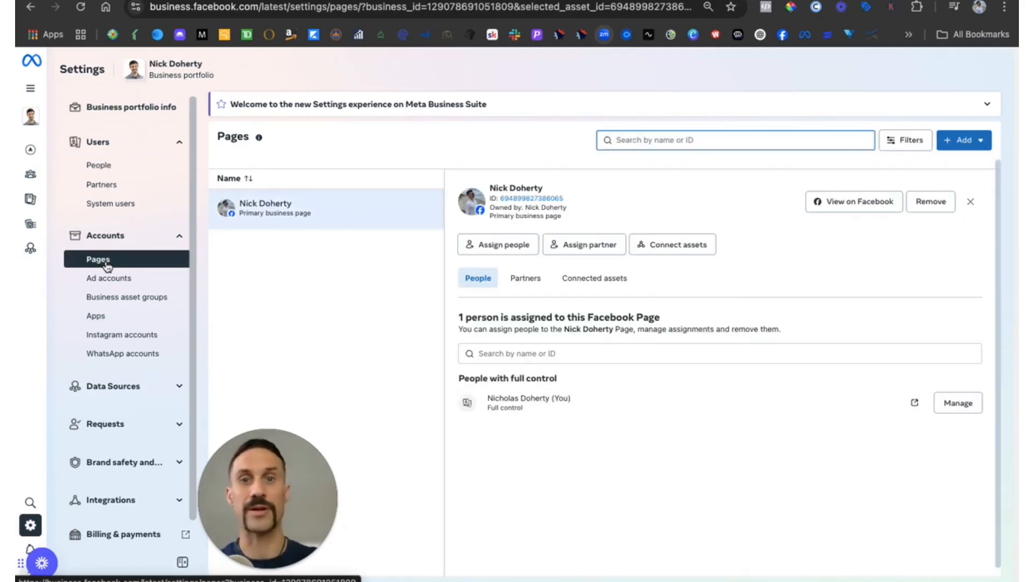
pyautogui.click(118, 279)
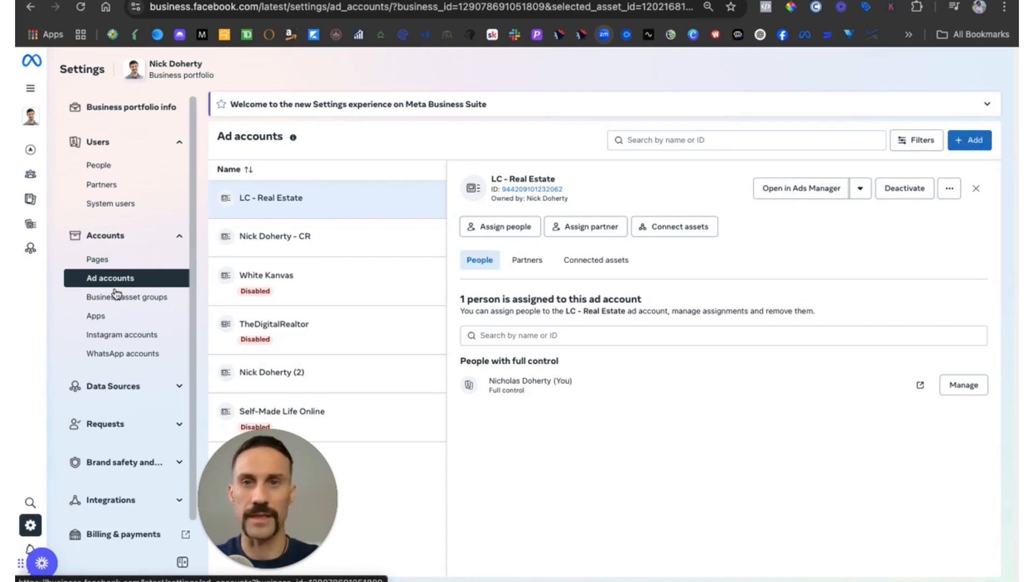
# Step: Create a new dataset named "Test2 - Pixel" under the Data Sources datasets and show its details
pyautogui.click(178, 241)
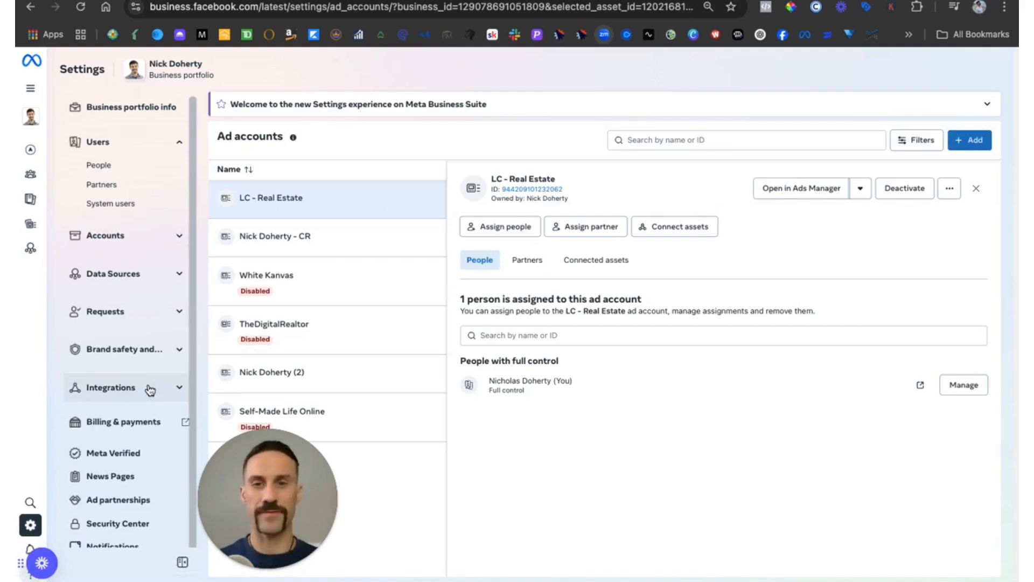
pyautogui.click(178, 277)
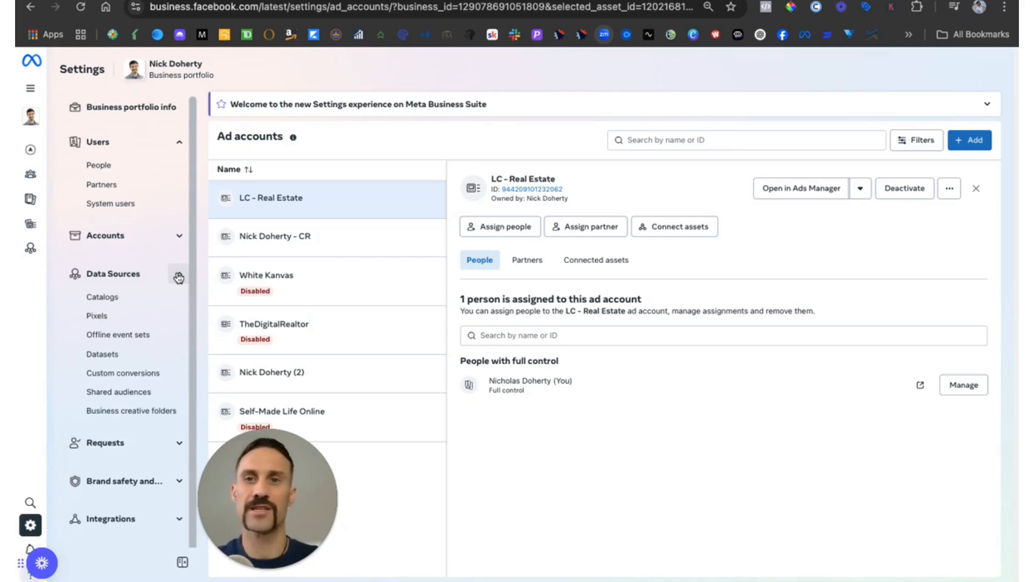
pyautogui.click(111, 355)
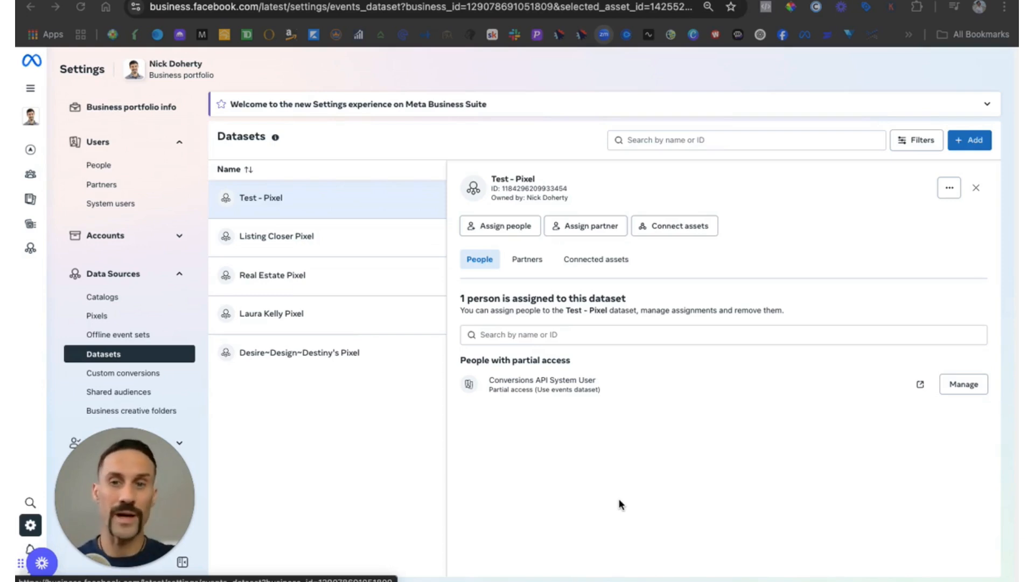
pyautogui.click(959, 142)
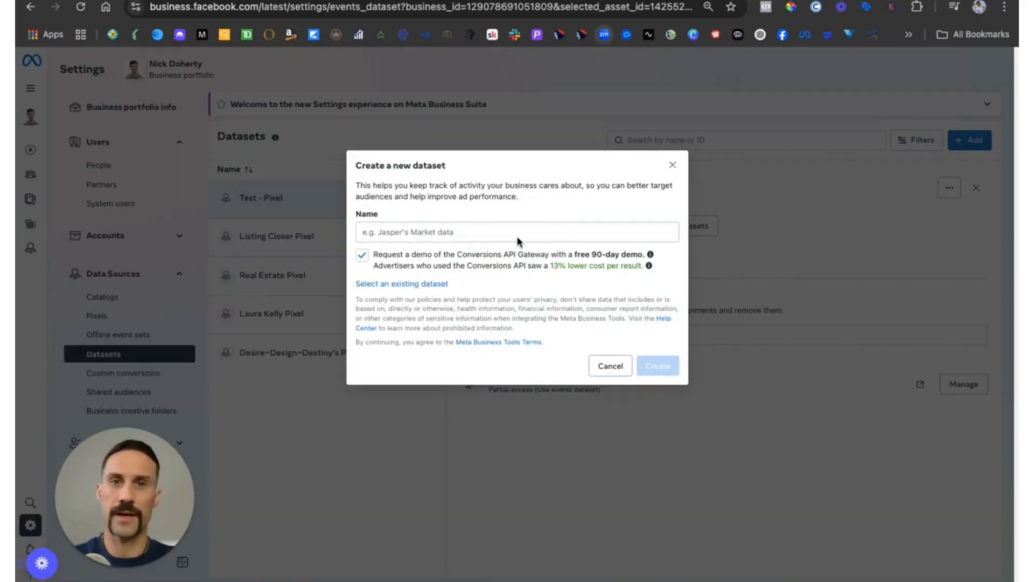
pyautogui.click(517, 237)
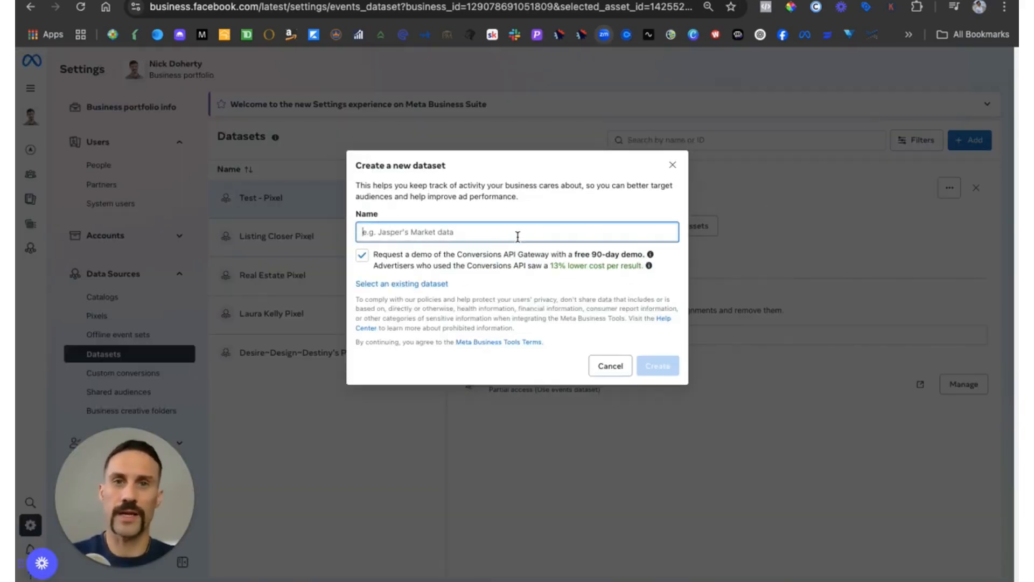
pyautogui.write('Test2 - Pixel')
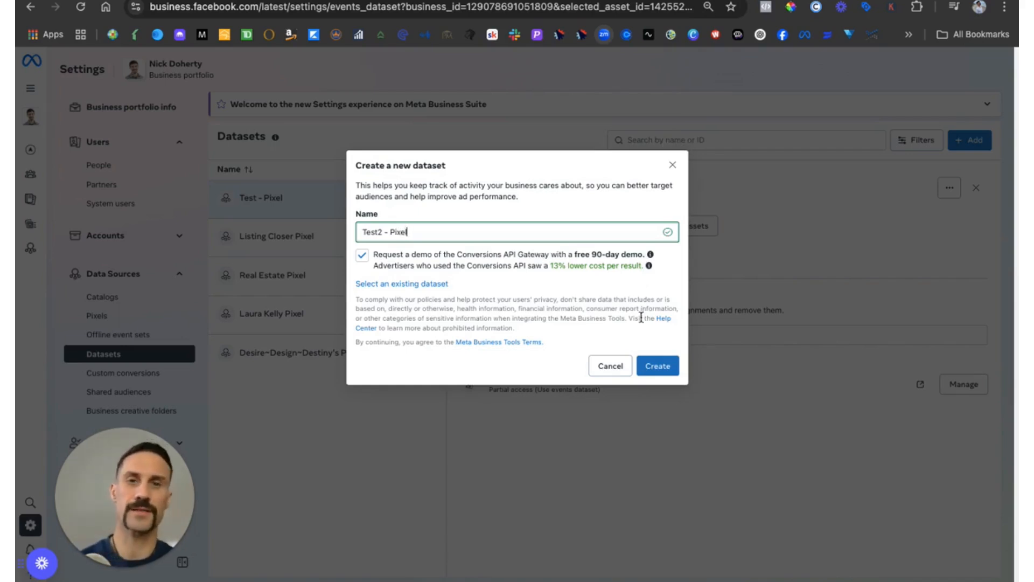
pyautogui.click(666, 368)
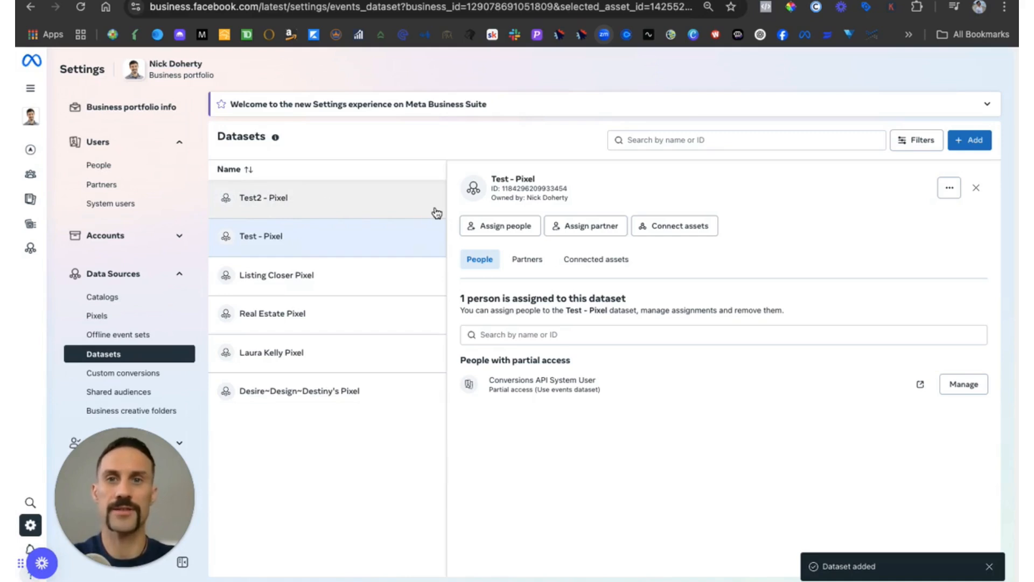
pyautogui.click(341, 208)
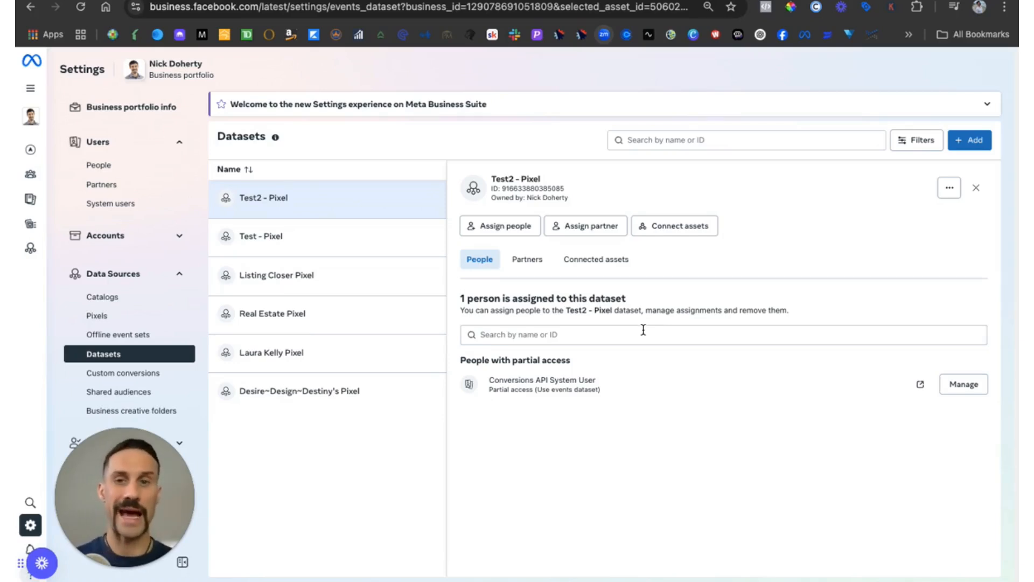
pyautogui.click(669, 226)
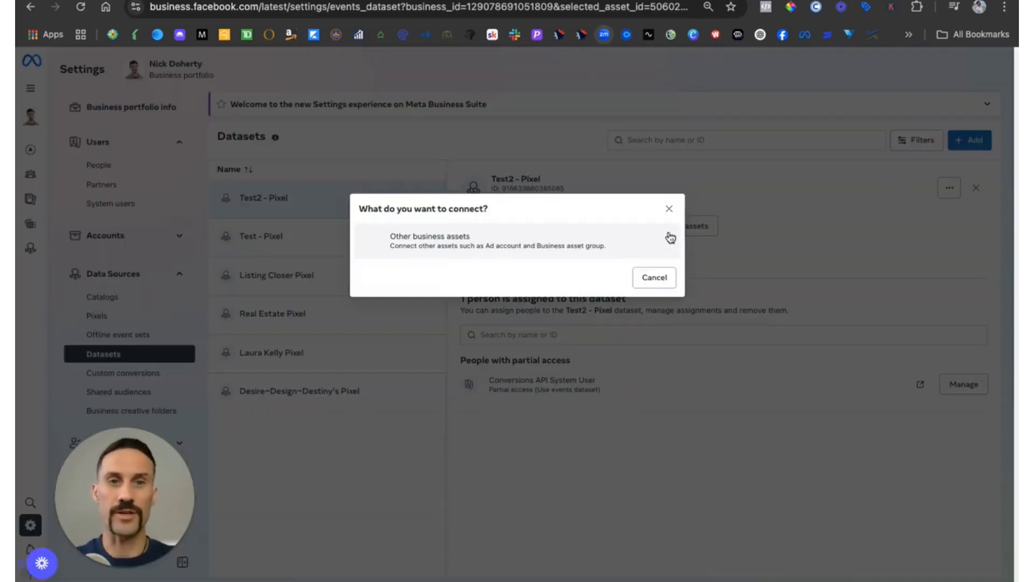
pyautogui.click(512, 242)
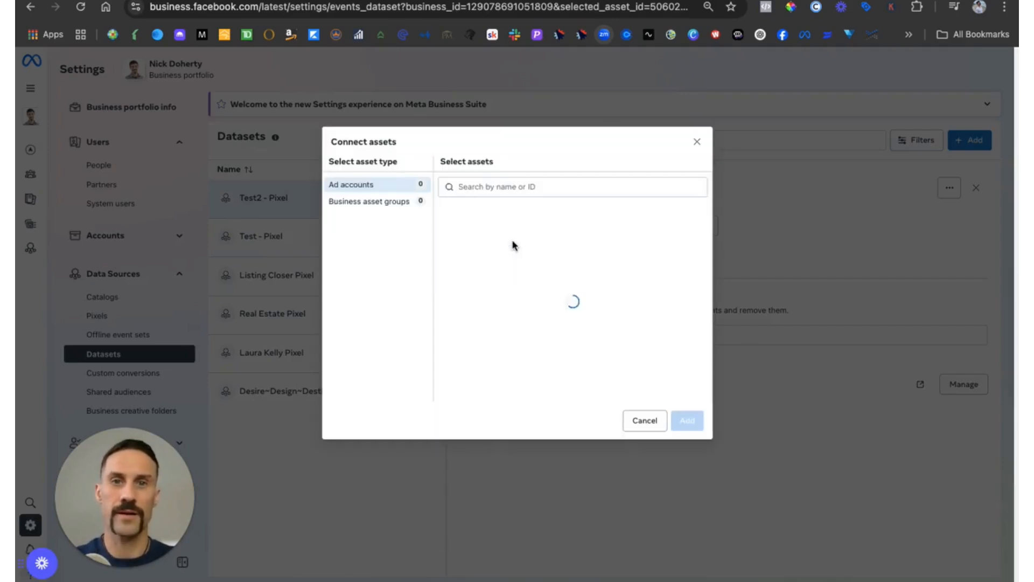
pyautogui.click(697, 142)
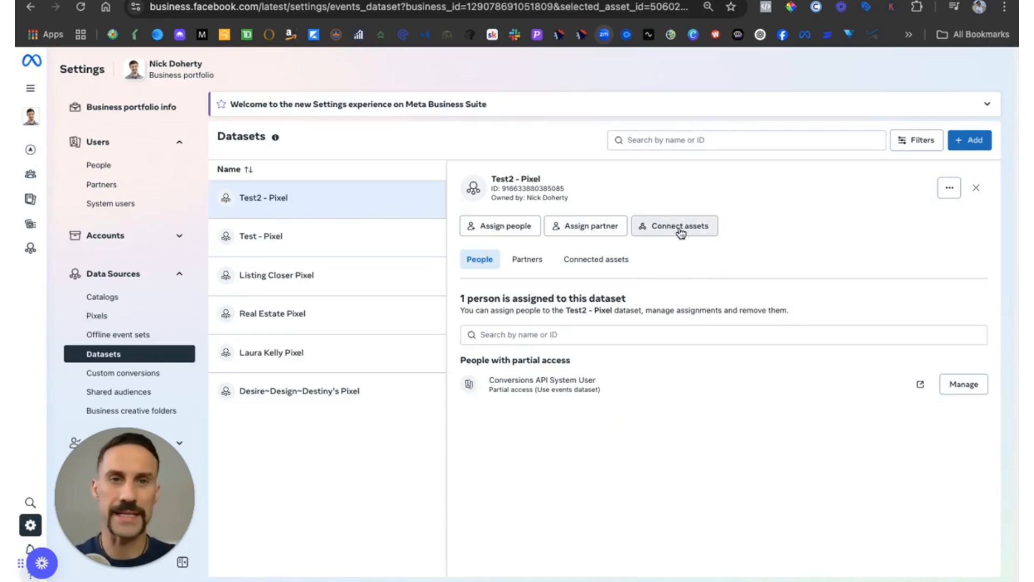
# Step: Connect the LC - Real Estate ad account to the Test2 - Pixel dataset as a business asset
pyautogui.click(681, 233)
pyautogui.click(497, 243)
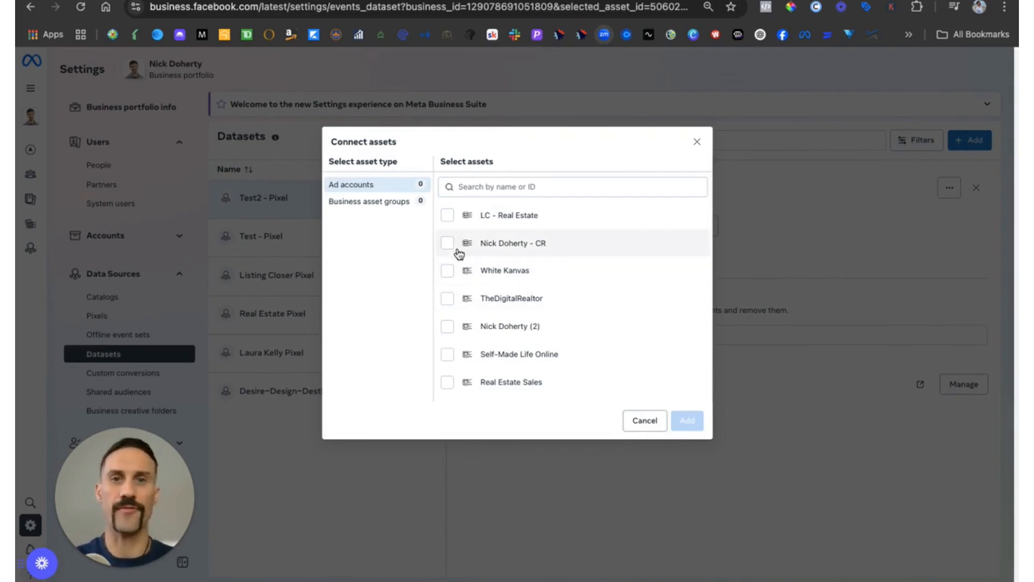
pyautogui.click(448, 216)
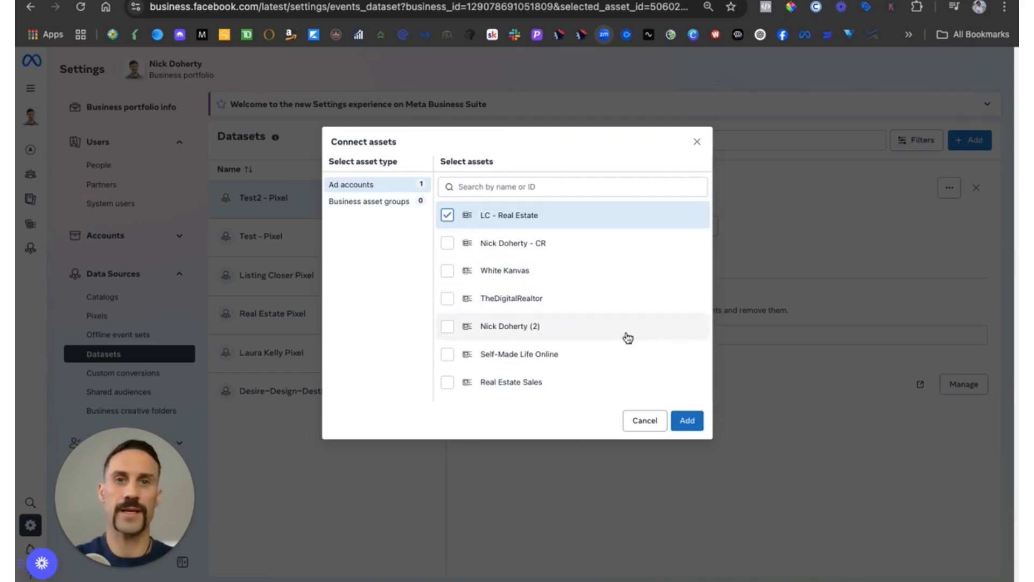
pyautogui.click(688, 421)
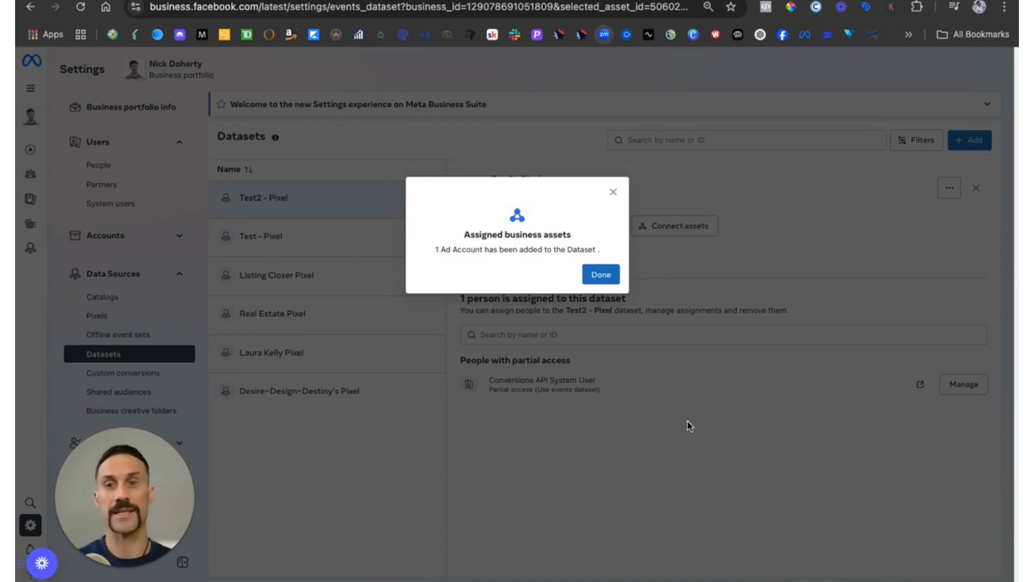
pyautogui.click(606, 281)
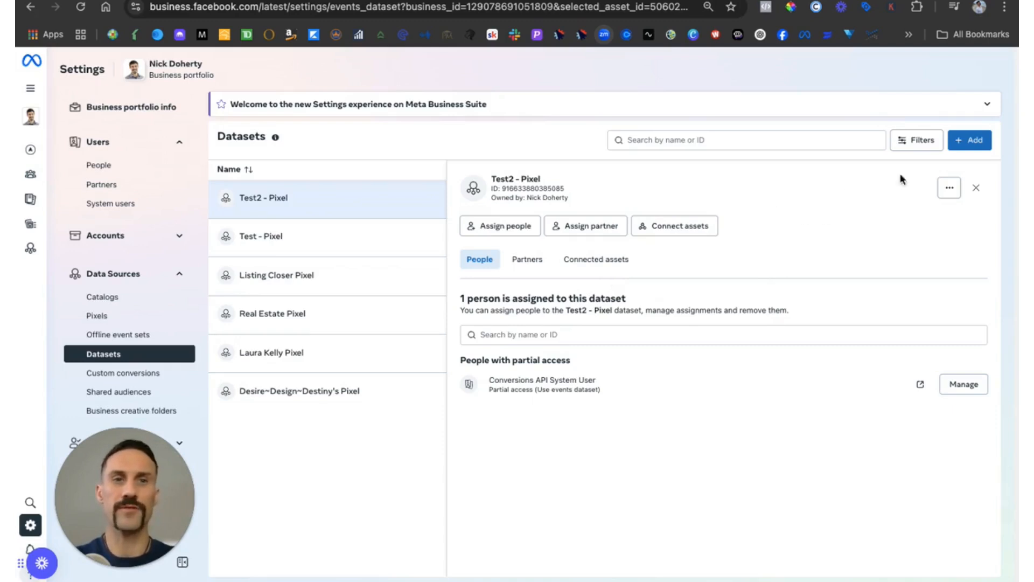
# Step: Open the Test2 - Pixel dataset in Events Manager and switch to the LC - Real Estate ad account
pyautogui.click(949, 191)
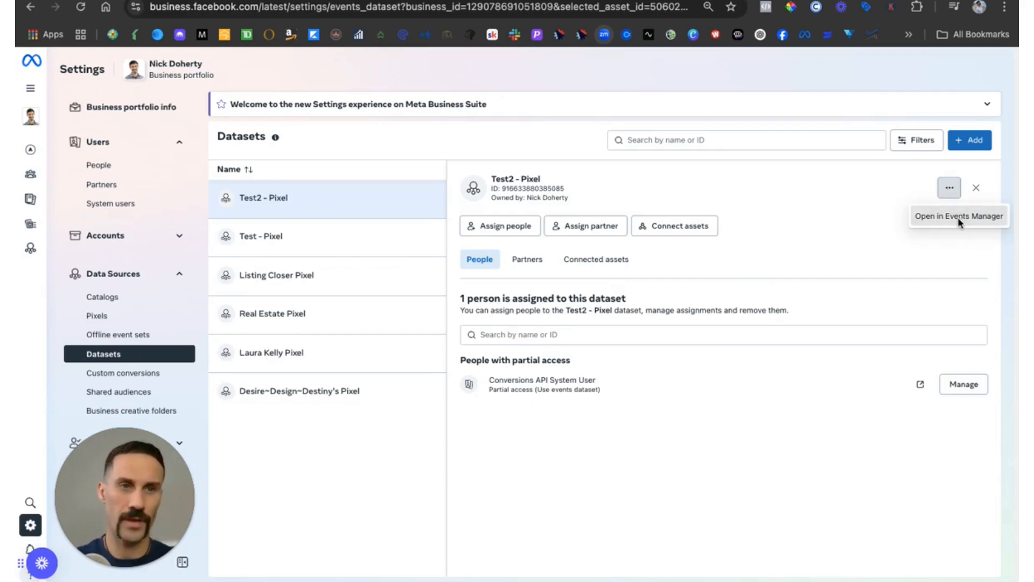
pyautogui.click(958, 221)
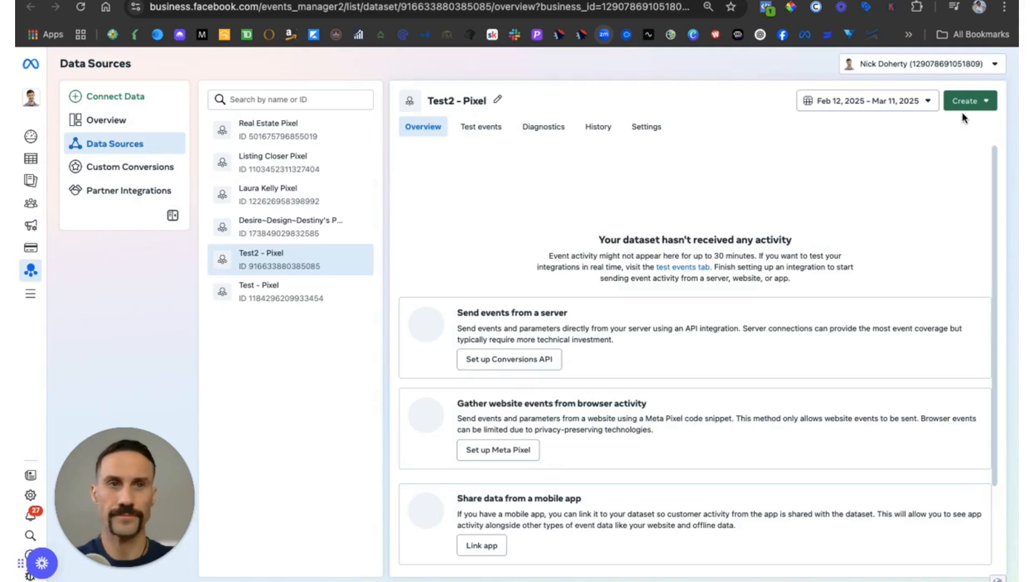
pyautogui.click(992, 65)
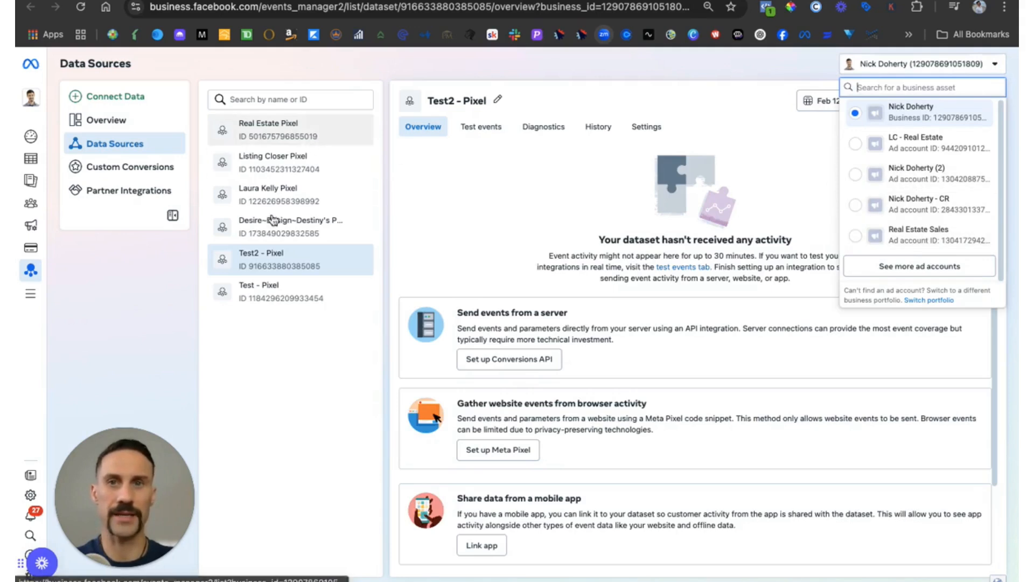
pyautogui.click(857, 146)
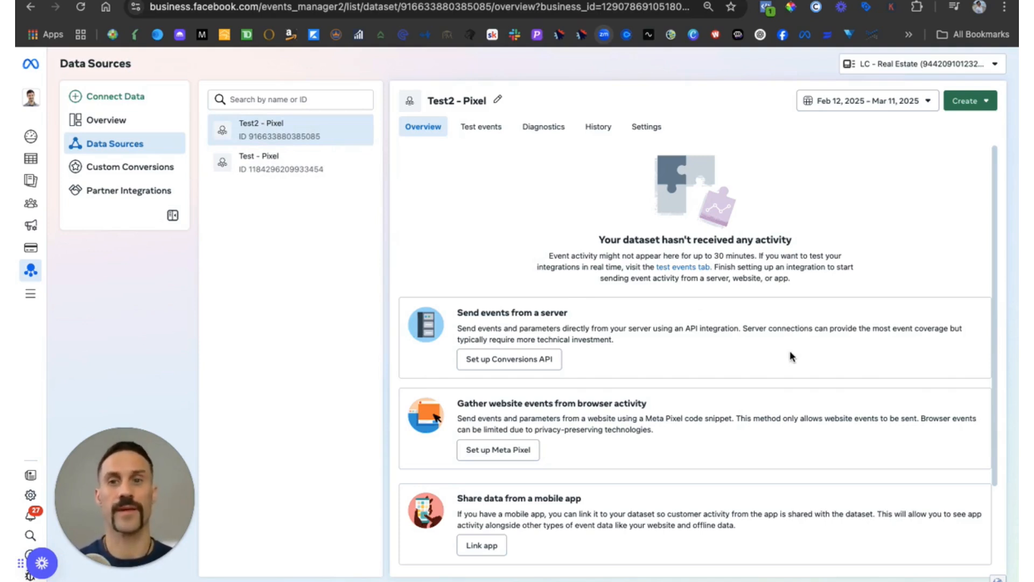
# Step: Set up the Meta Pixel for website events with manual code installation and copy its base code
pyautogui.scroll(-3, 697, 291)
pyautogui.scroll(-5, 698, 293)
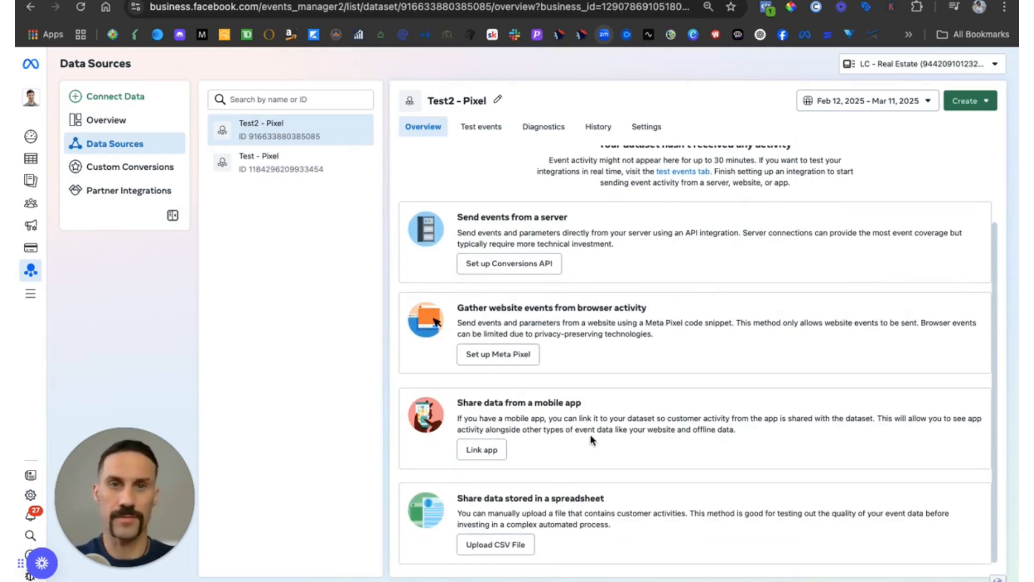
pyautogui.scroll(-1, 592, 440)
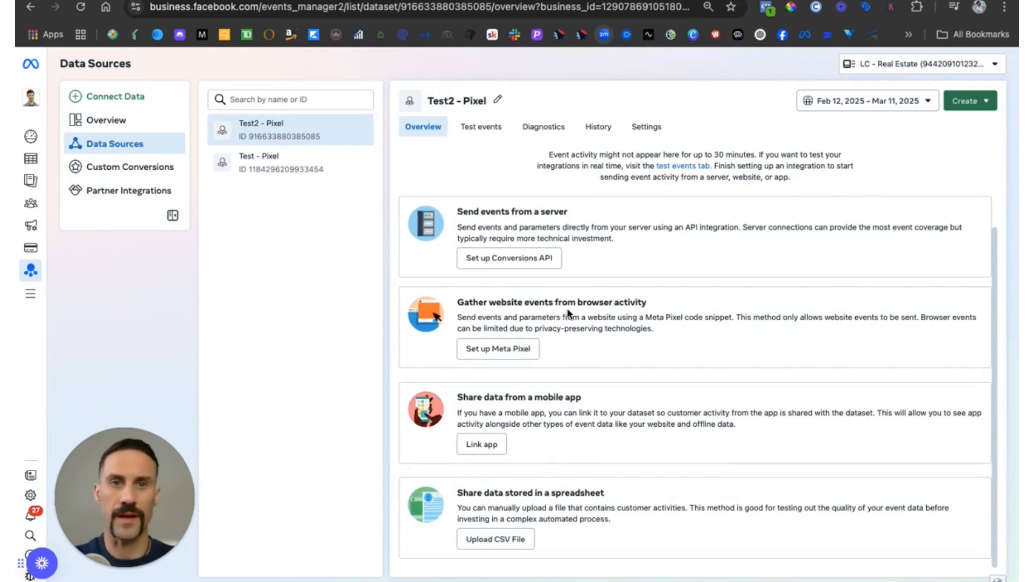
pyautogui.click(507, 355)
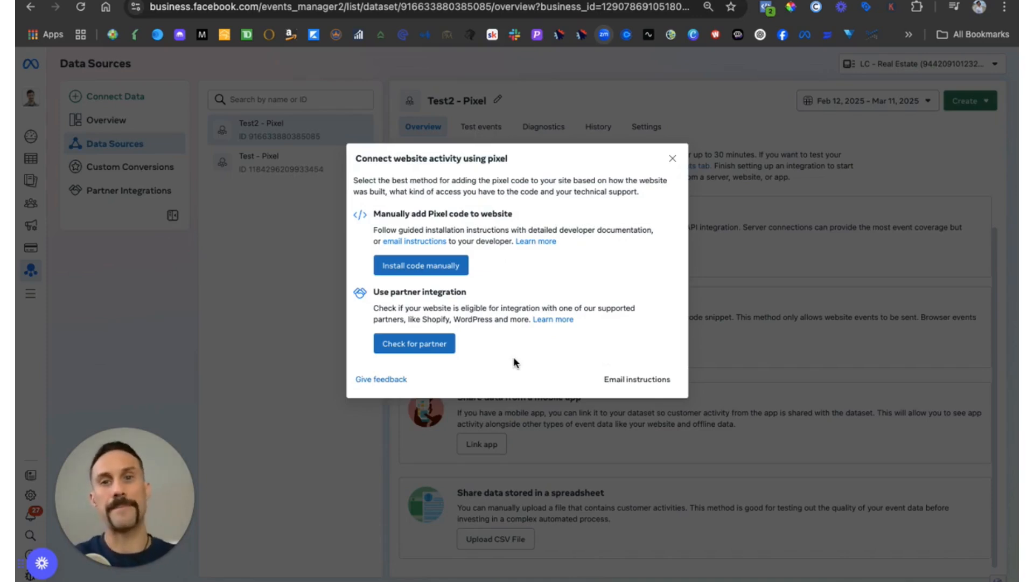
pyautogui.click(420, 265)
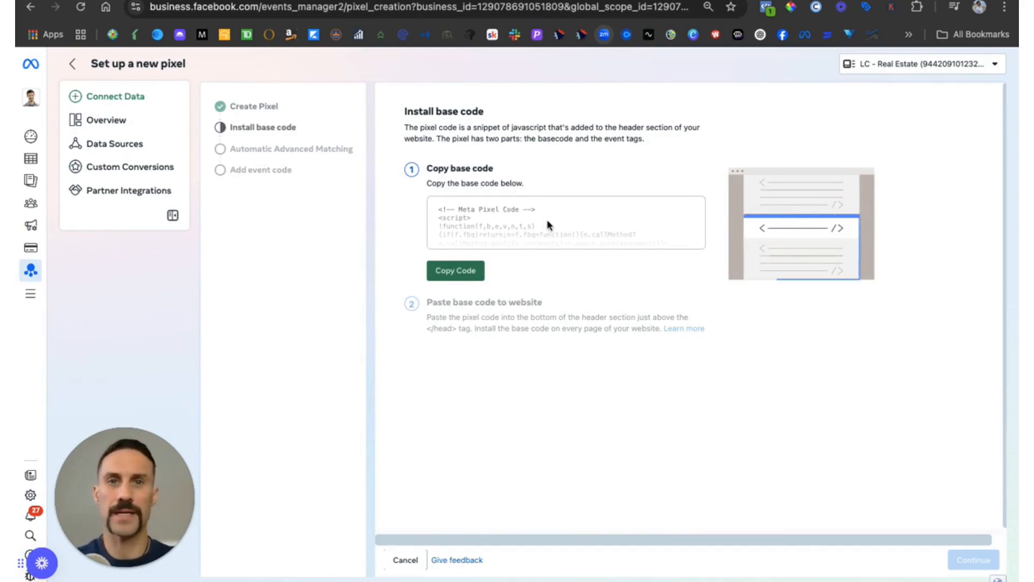
pyautogui.click(457, 275)
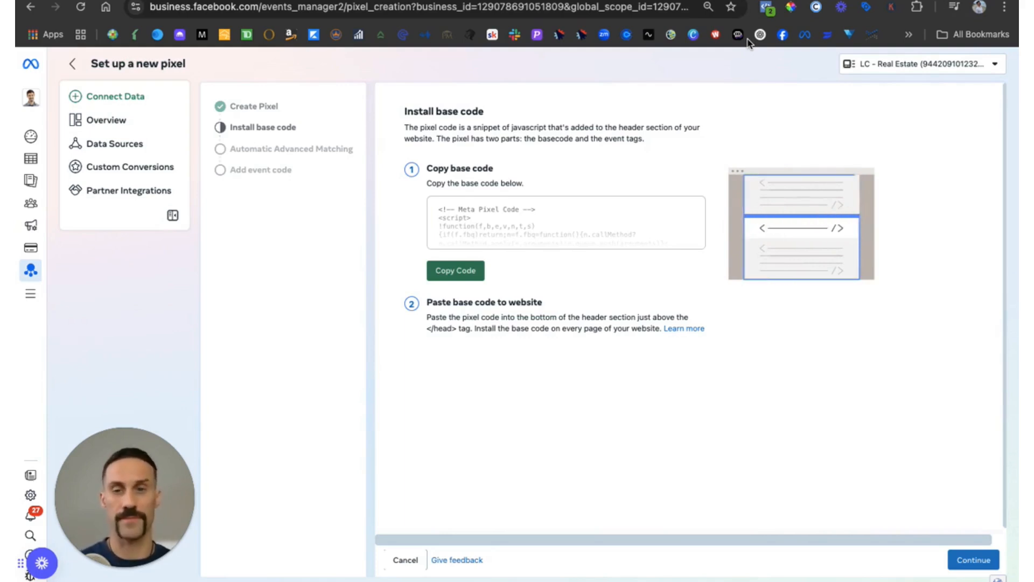
# Step: Switch to the AgentLocator website builder and locate the custom script settings in the general Website Settings
pyautogui.click(741, 1)
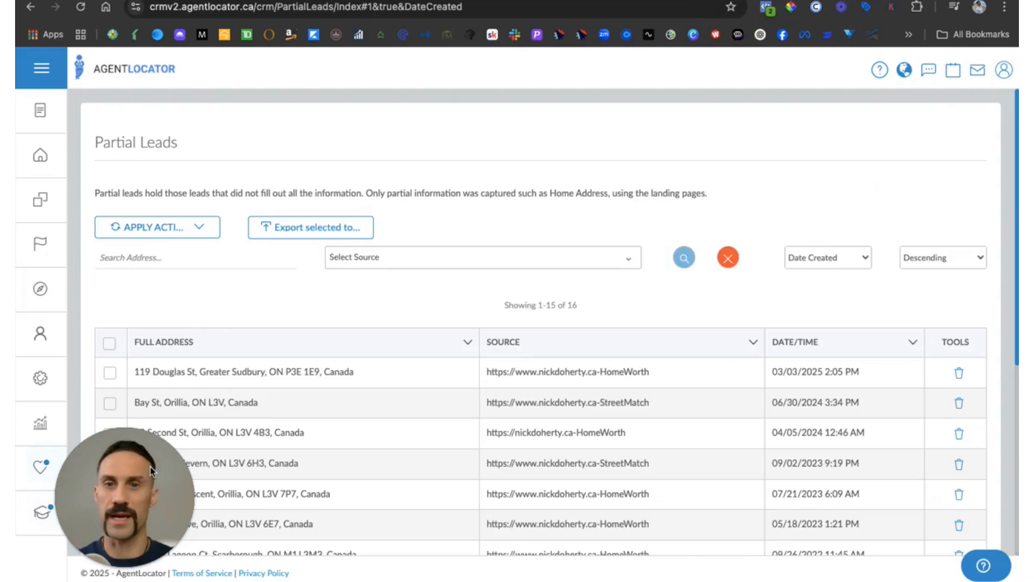
pyautogui.click(43, 286)
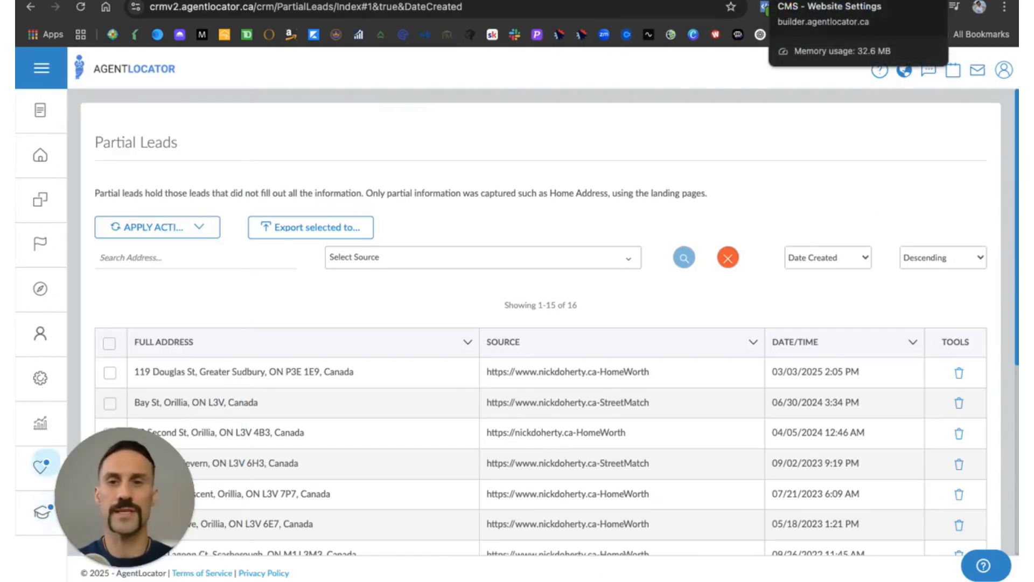
pyautogui.click(765, 6)
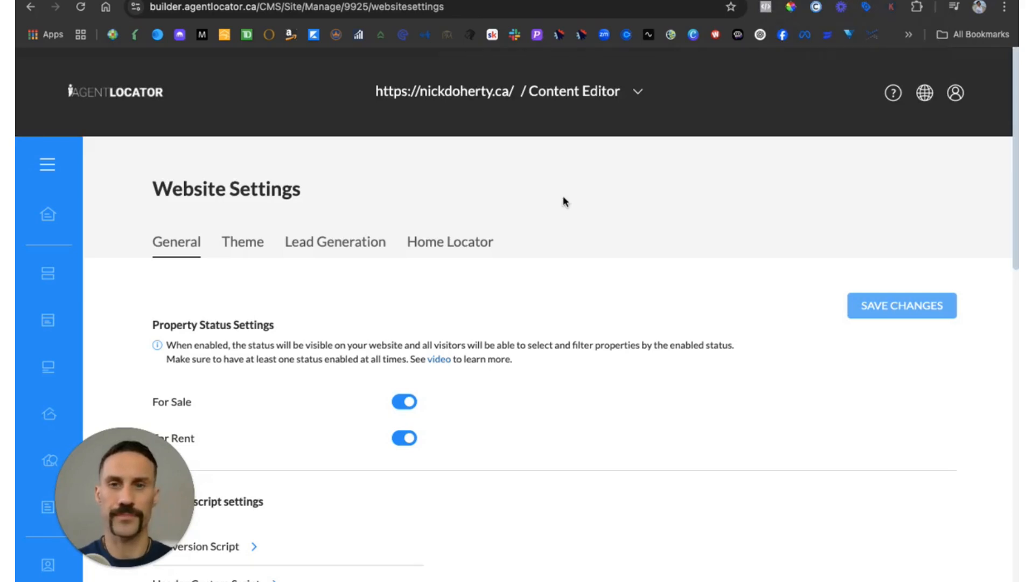
pyautogui.moveTo(182, 493); pyautogui.dragTo(766, 495)
pyautogui.moveTo(790, 540); pyautogui.dragTo(890, 528)
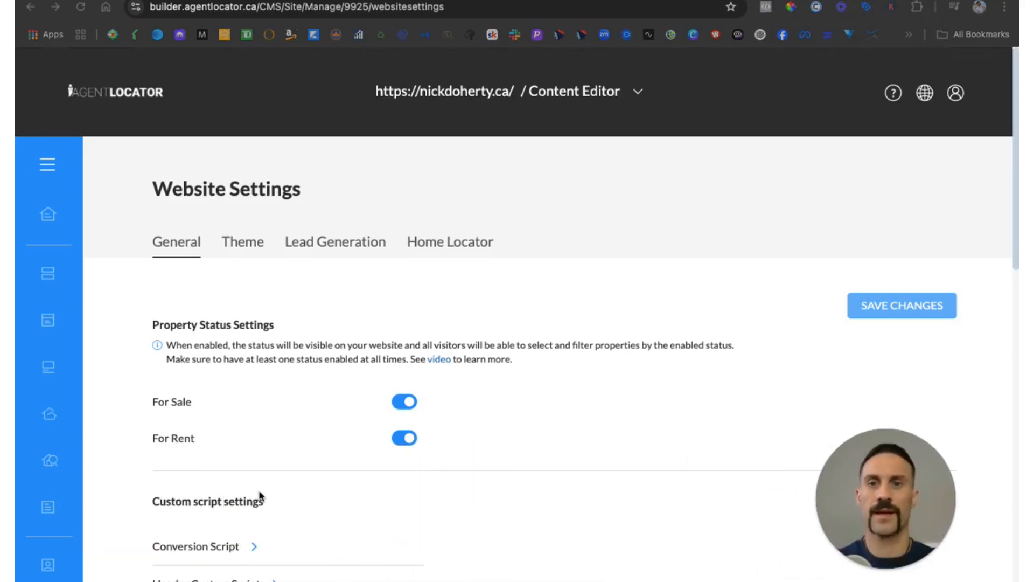
pyautogui.scroll(-3, 65, 468)
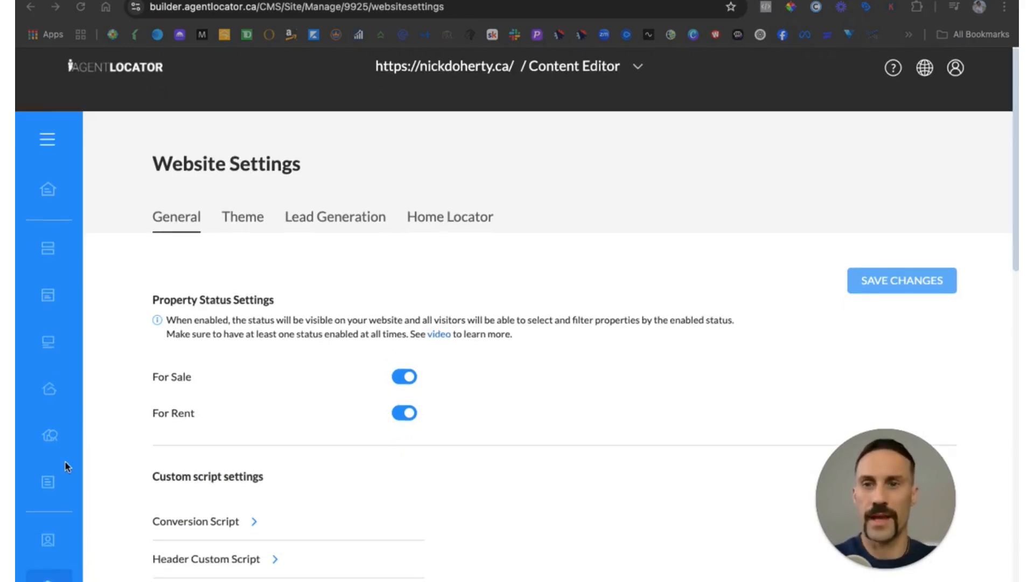
pyautogui.scroll(3, 57, 386)
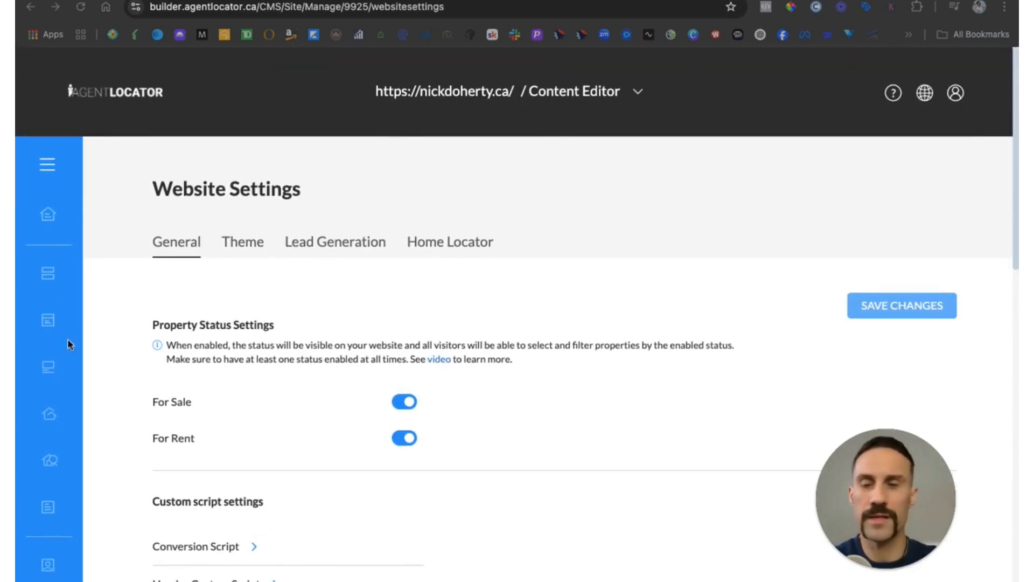
pyautogui.scroll(-5, 54, 350)
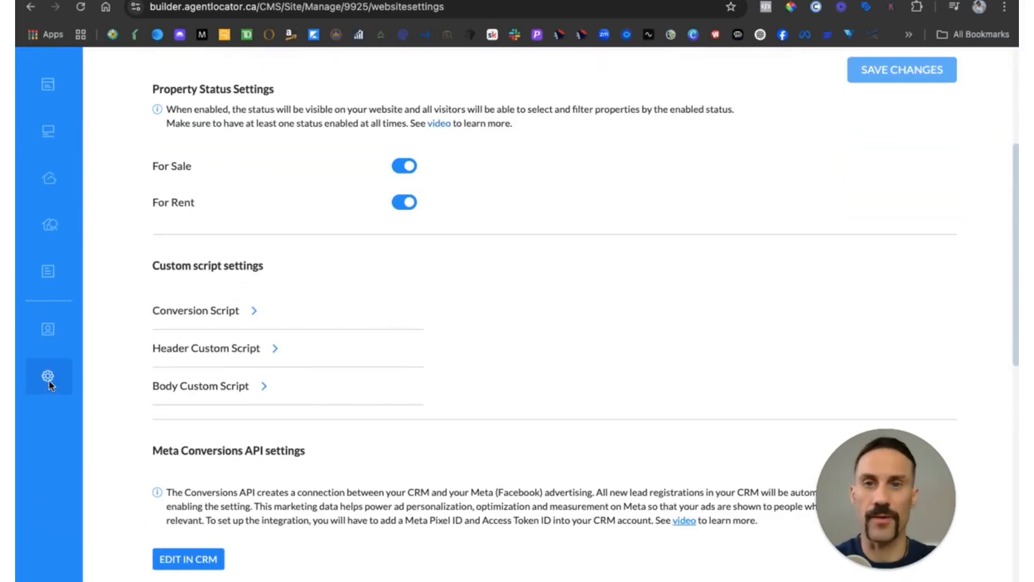
# Step: Open the Header Custom Script in the custom script settings and review its existing tracking code from start to end
pyautogui.moveTo(120, 296)
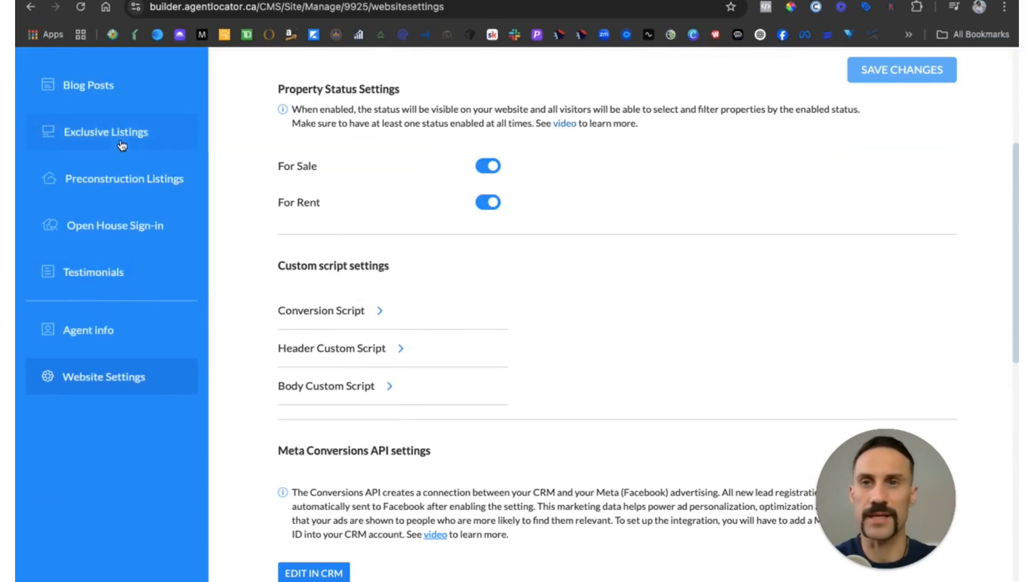
pyautogui.scroll(2, 123, 146)
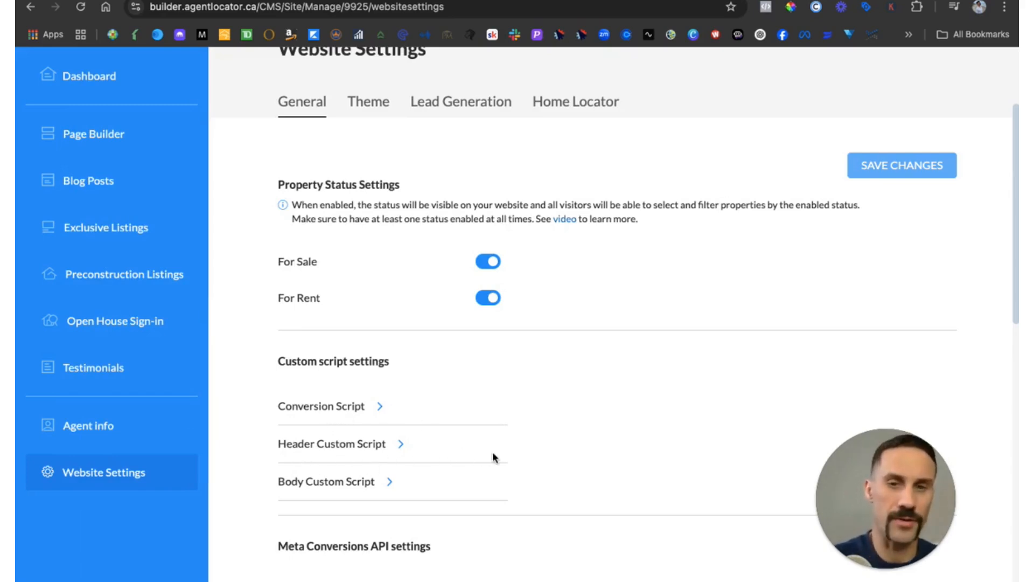
pyautogui.scroll(-2, 491, 458)
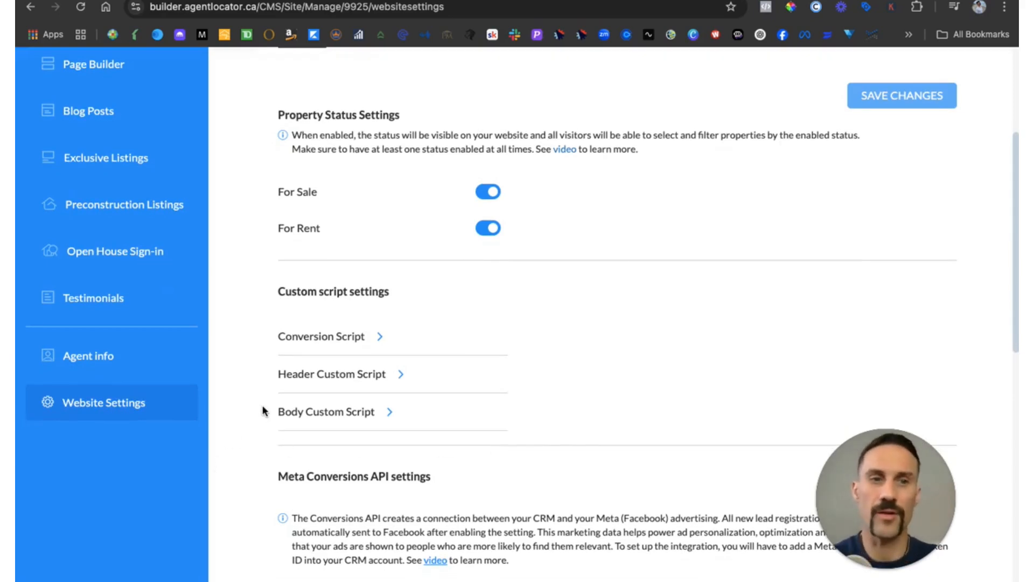
pyautogui.click(400, 377)
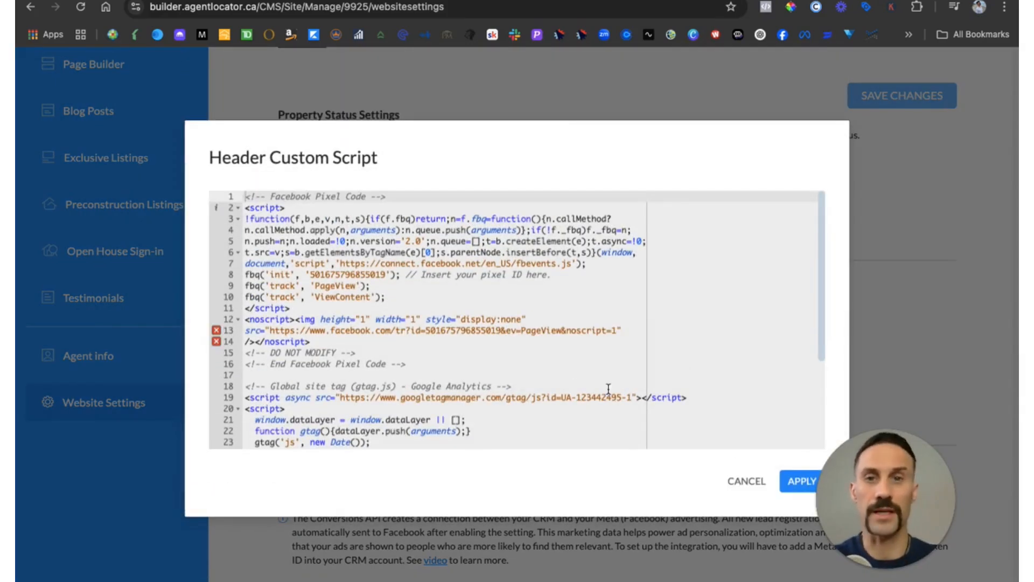
pyautogui.scroll(-5, 562, 362)
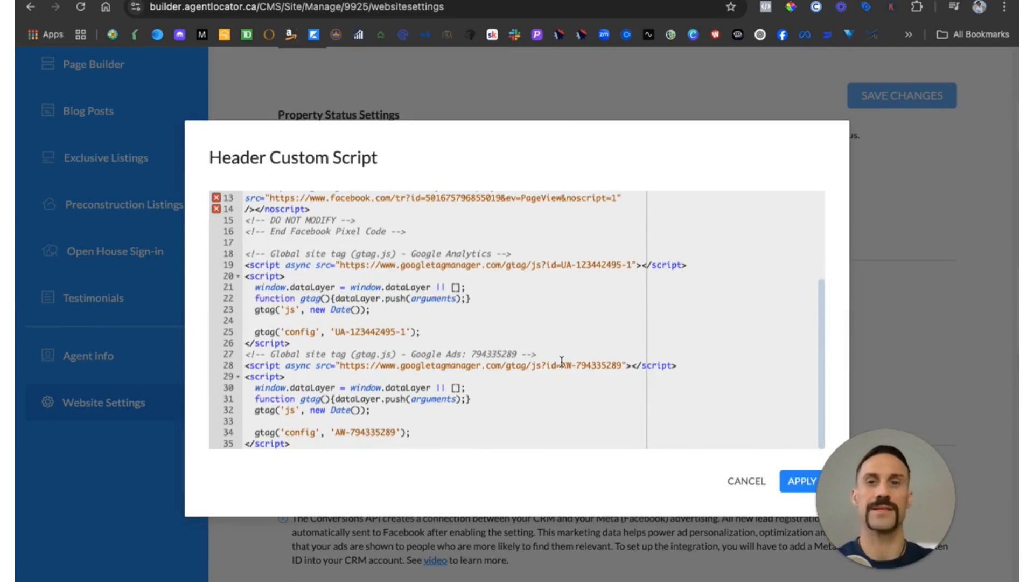
pyautogui.scroll(5, 505, 329)
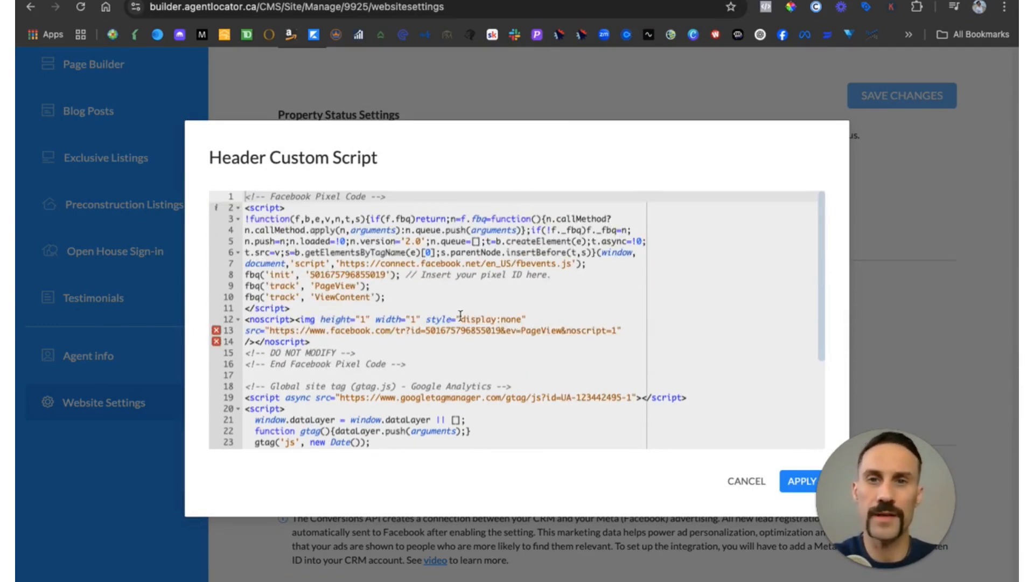
pyautogui.scroll(-5, 460, 315)
pyautogui.scroll(5, 479, 366)
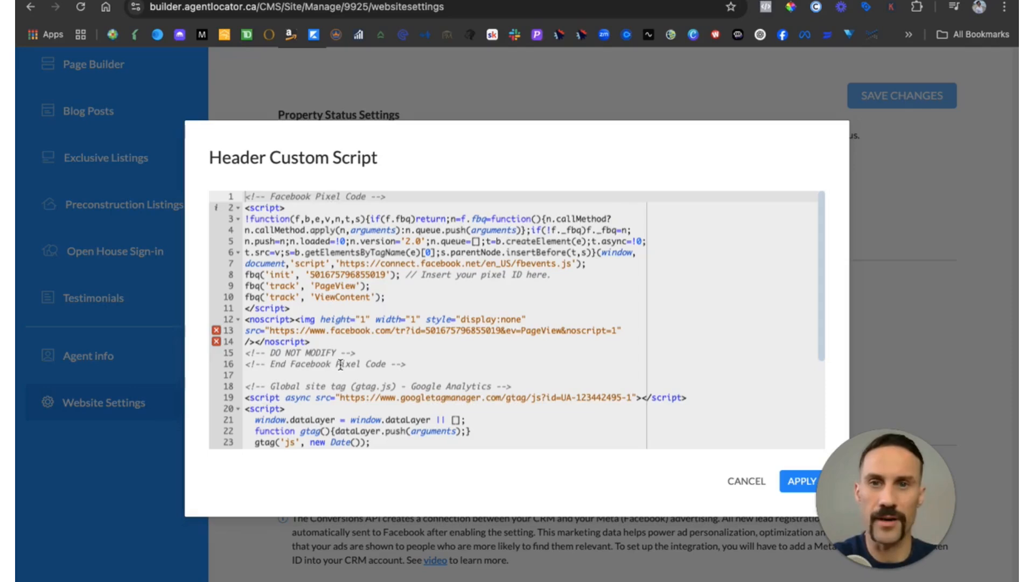
pyautogui.scroll(-2, 340, 365)
pyautogui.scroll(-3, 352, 362)
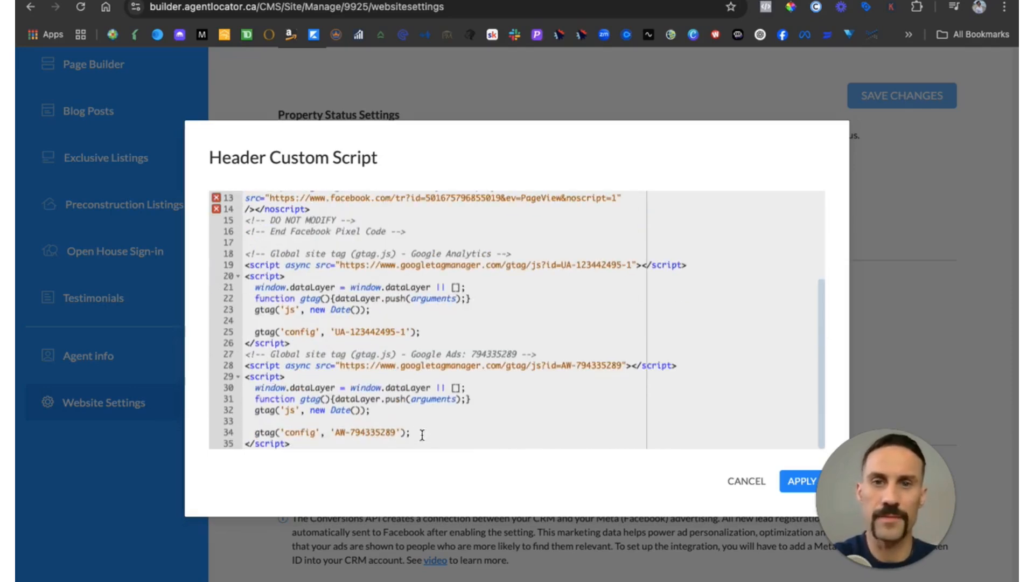
# Step: Paste the copied Meta Pixel base code below the last existing script in the Header Custom Script, leaving a blank line between them
pyautogui.click(326, 443)
pyautogui.press('Return')
pyautogui.press('Return')
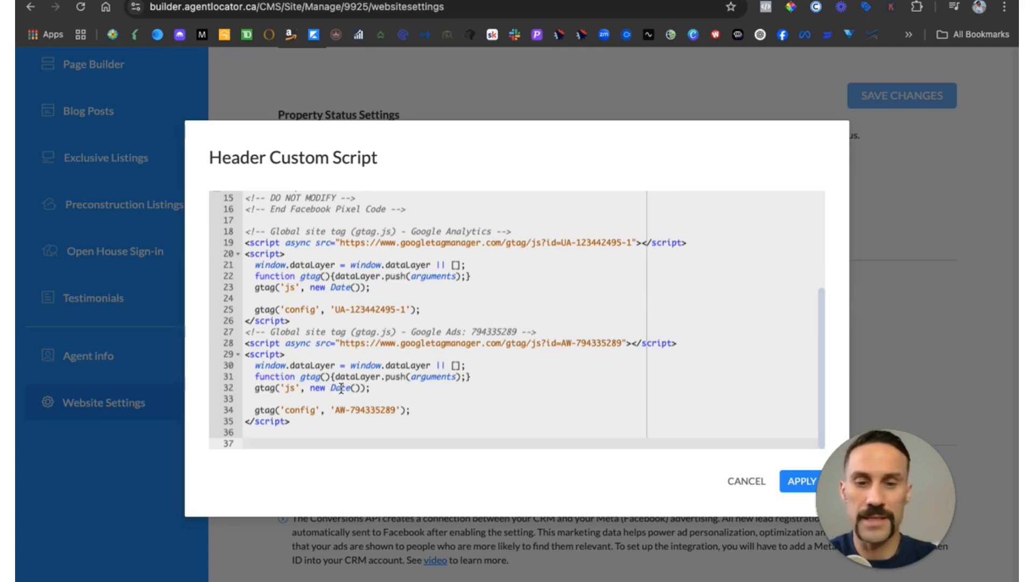
pyautogui.press('super+v')
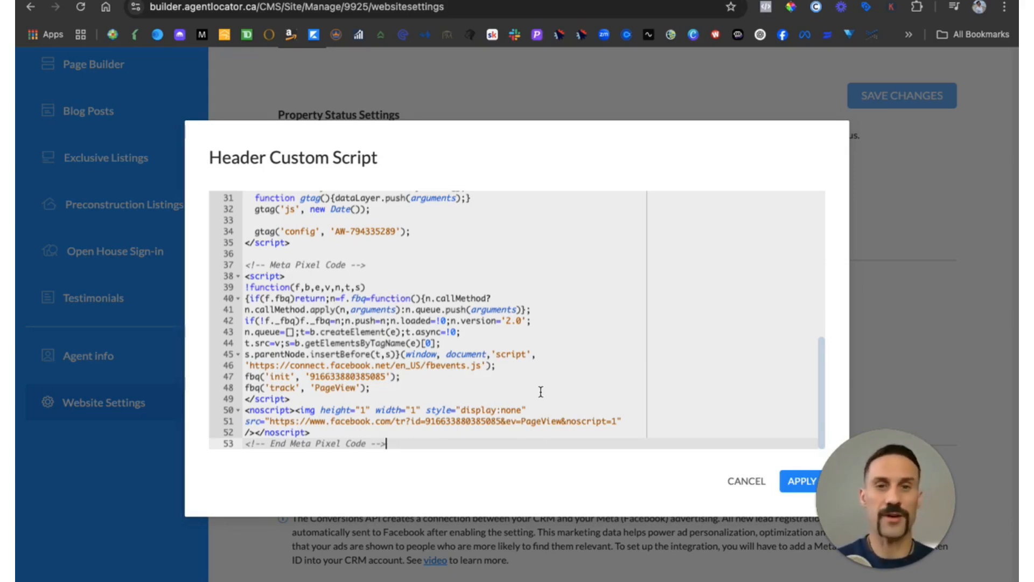
# Step: Delete the pasted Meta Pixel code and close the Header Custom Script without applying changes
pyautogui.moveTo(395, 446); pyautogui.dragTo(244, 264)
pyautogui.press('BackSpace')
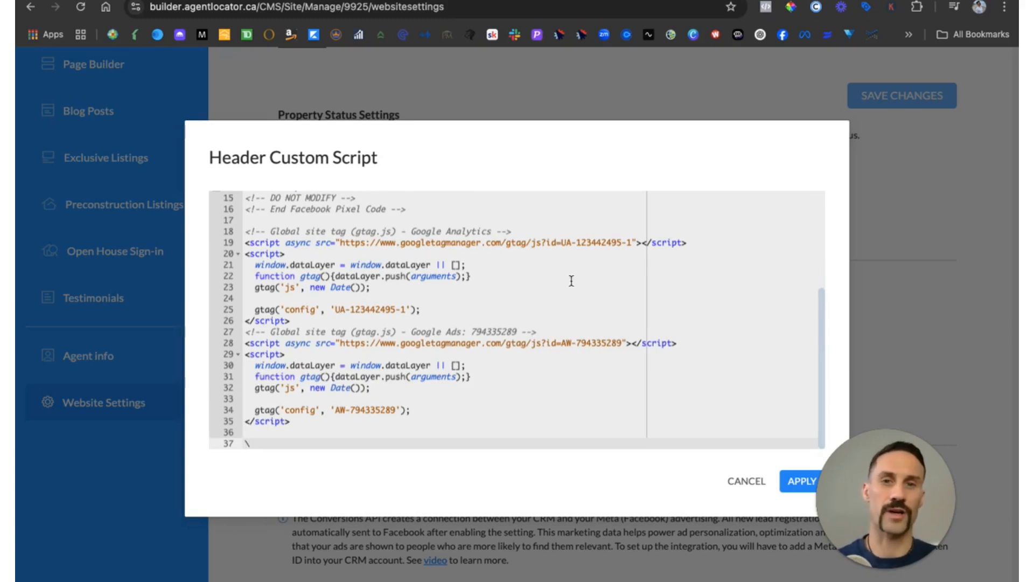
pyautogui.click(746, 481)
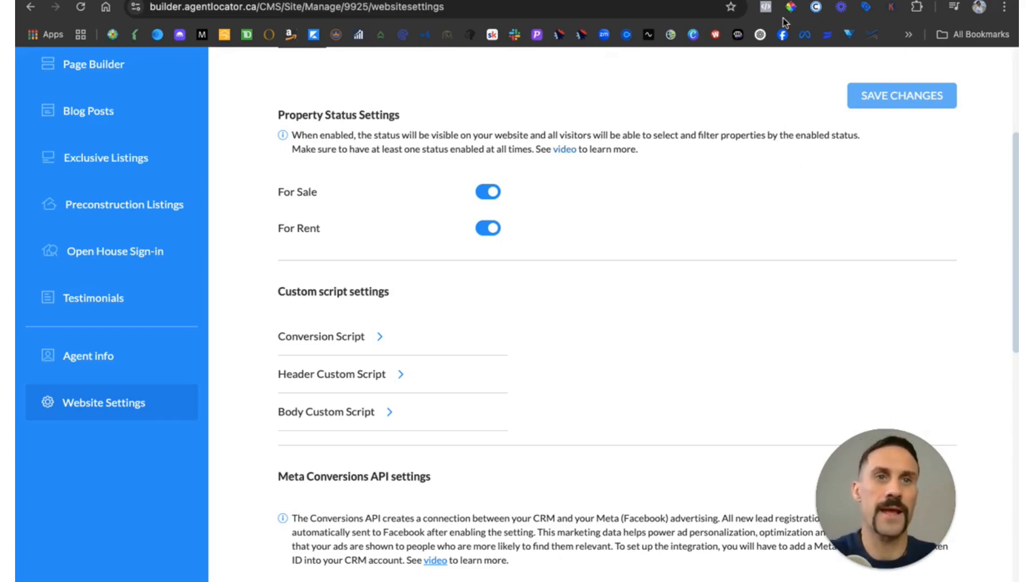
# Step: Look up the browser's options for managing extensions and visiting the Chrome Web Store
pyautogui.click(1005, 8)
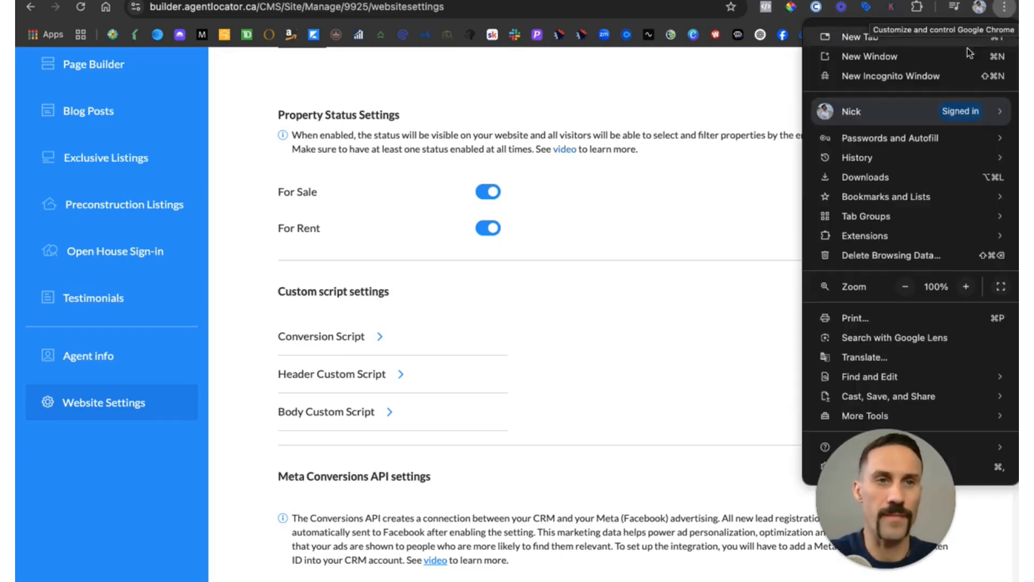
pyautogui.moveTo(881, 238)
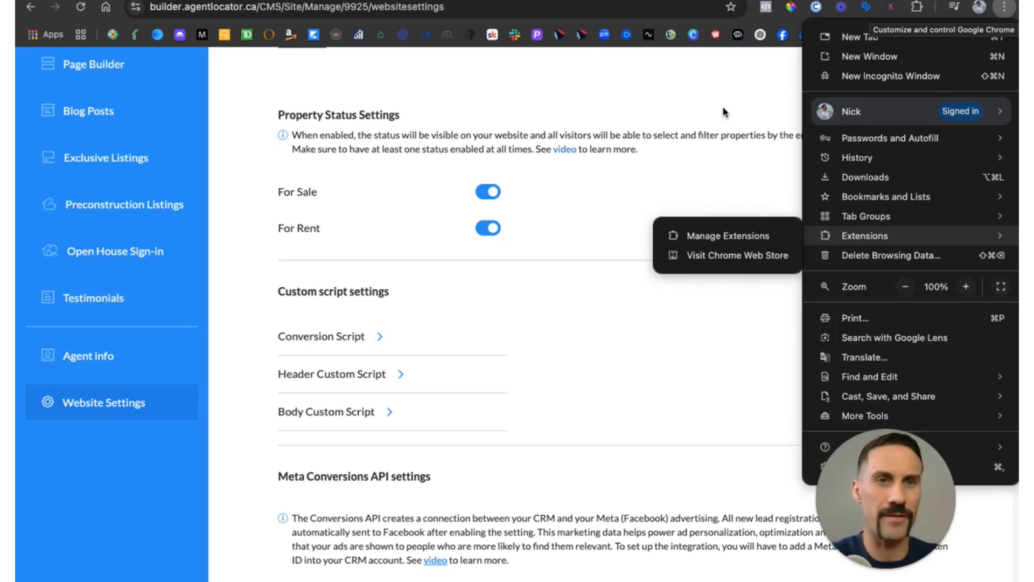
pyautogui.click(734, 102)
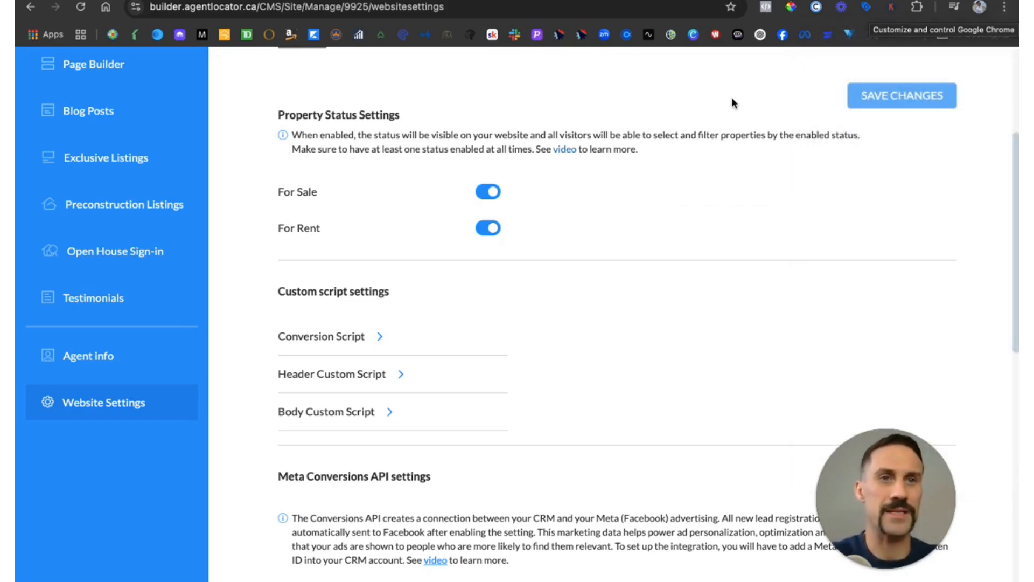
# Step: Open the realtor's live website in a new tab and check its pixel and events with Meta Pixel Helper
pyautogui.press('super+t')
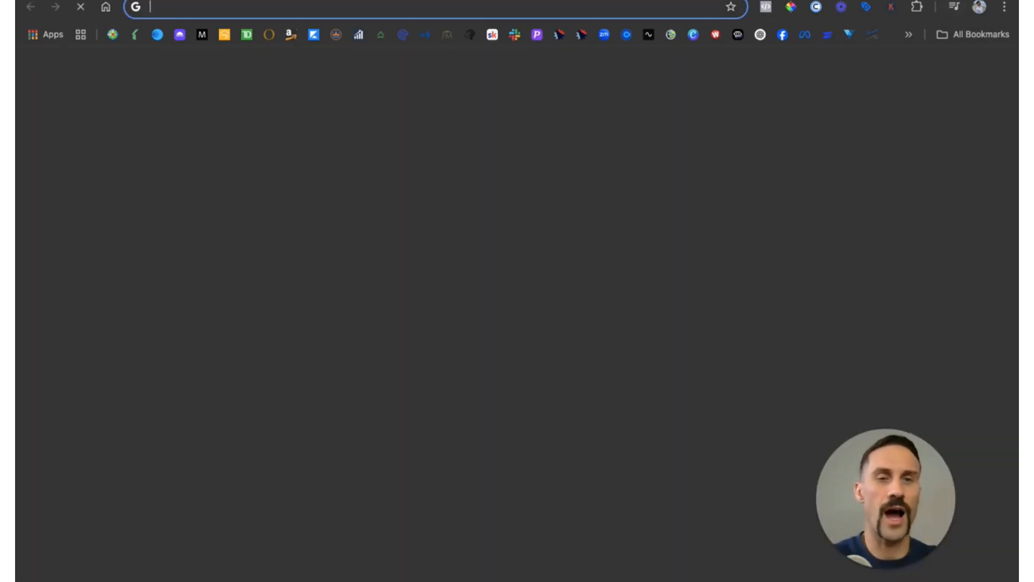
pyautogui.write('nickdoherty.ca')
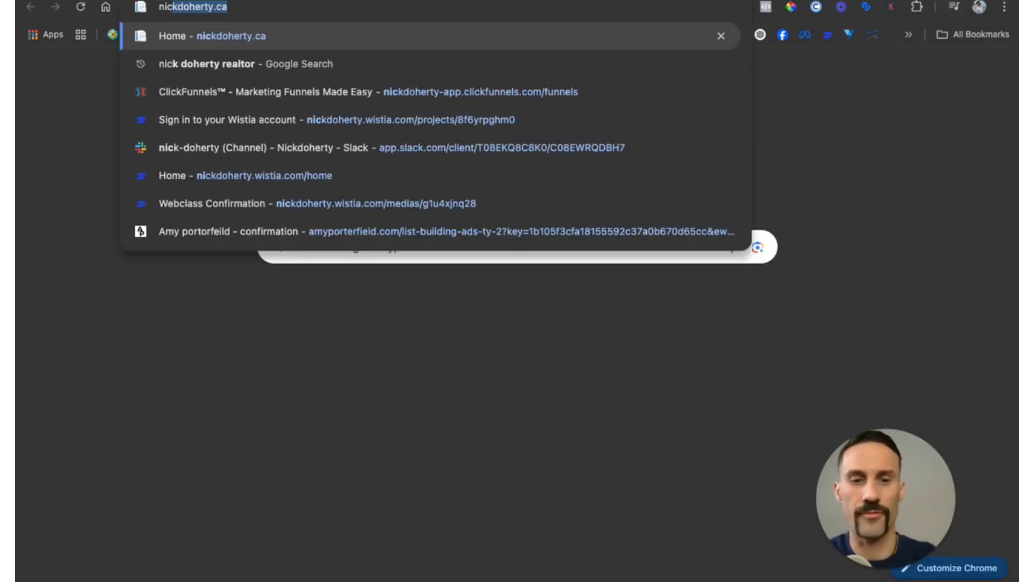
pyautogui.press('Return')
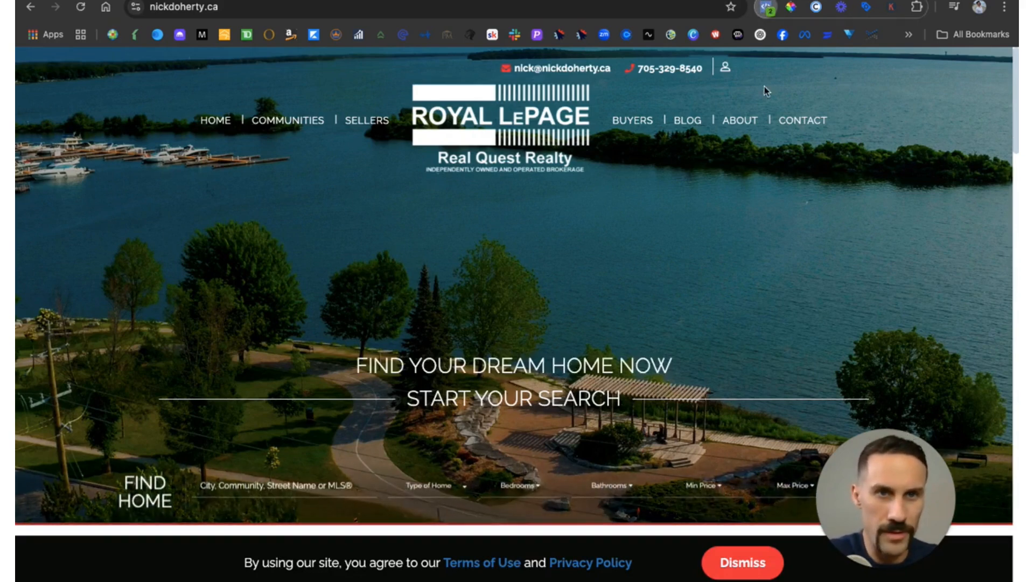
pyautogui.click(766, 6)
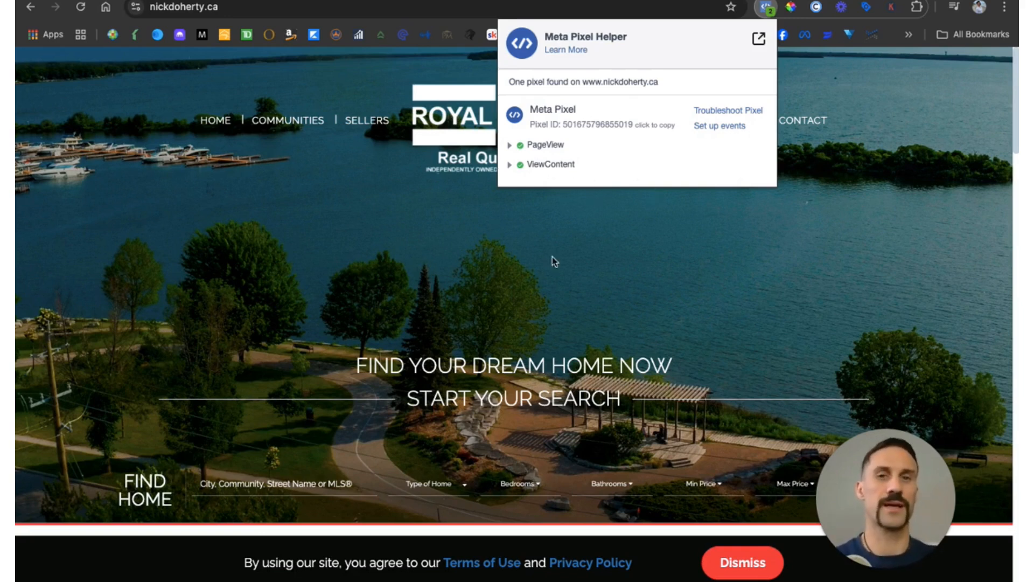
pyautogui.click(680, 253)
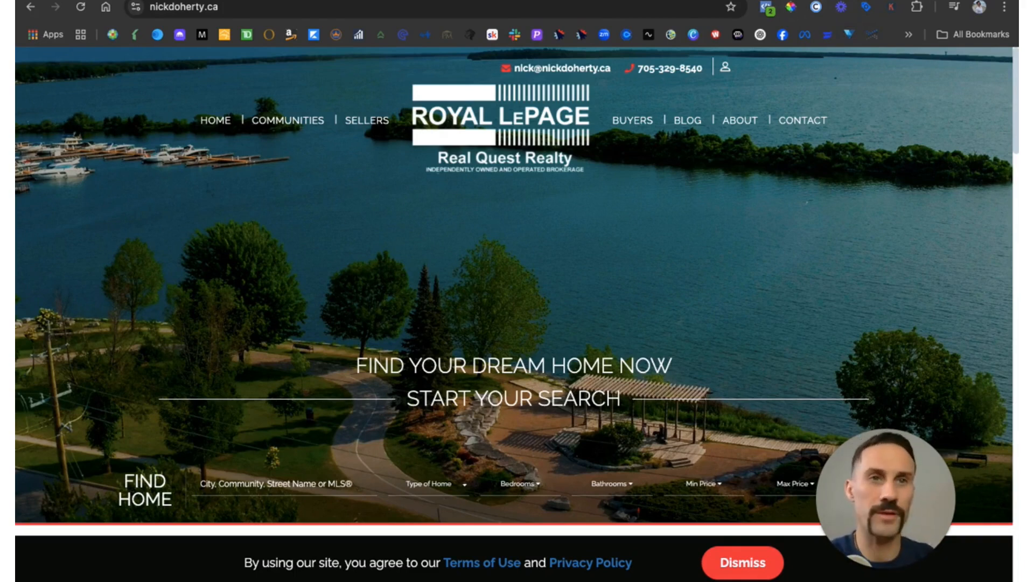
# Step: Switch to ClickFunnels and examine the FB & YT Optin and FB & YT Thank You pages in the FB & Youtube Ad Funnel
pyautogui.click(802, 0)
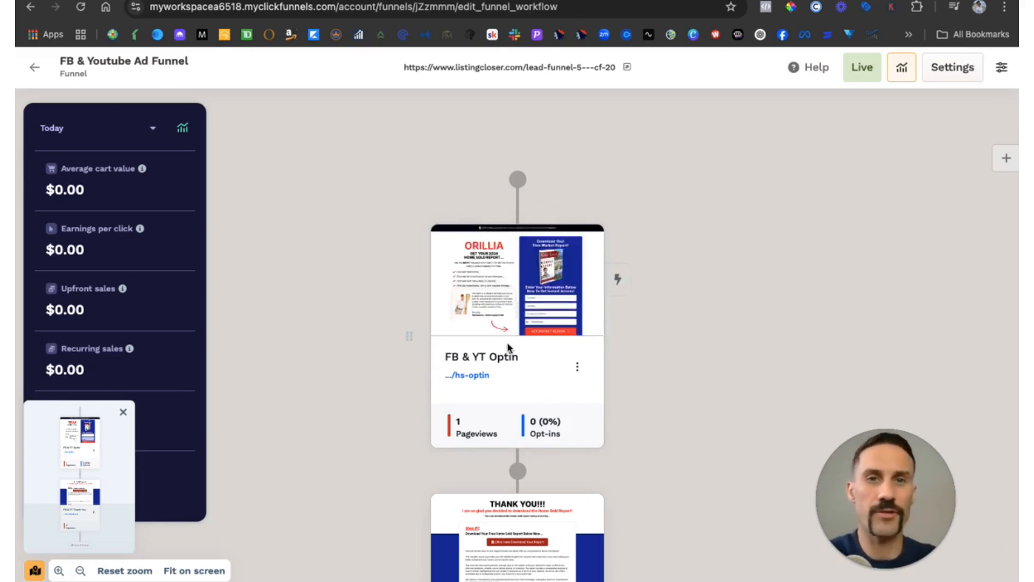
pyautogui.scroll(-4, 512, 349)
pyautogui.scroll(4, 509, 347)
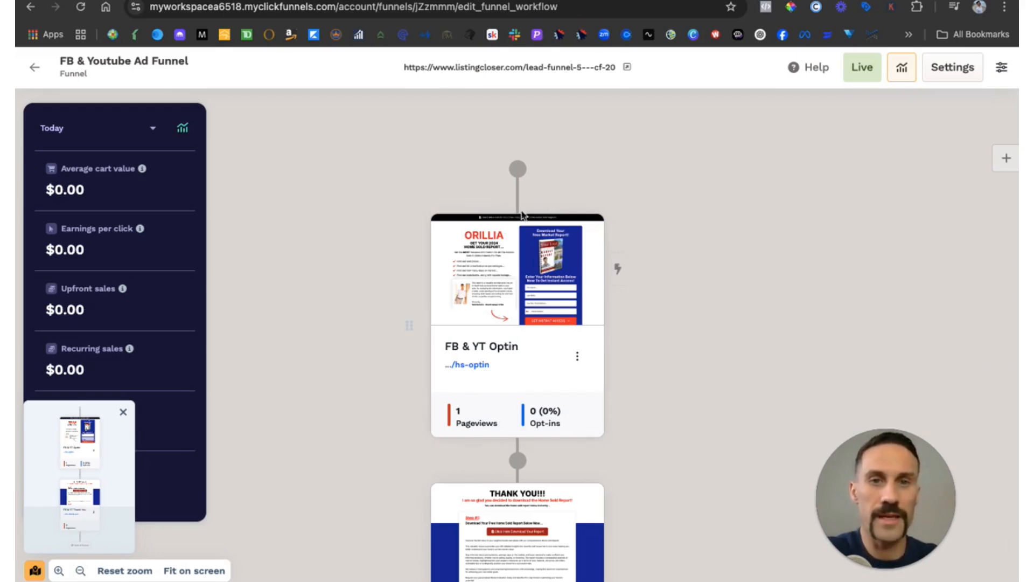
pyautogui.moveTo(486, 253)
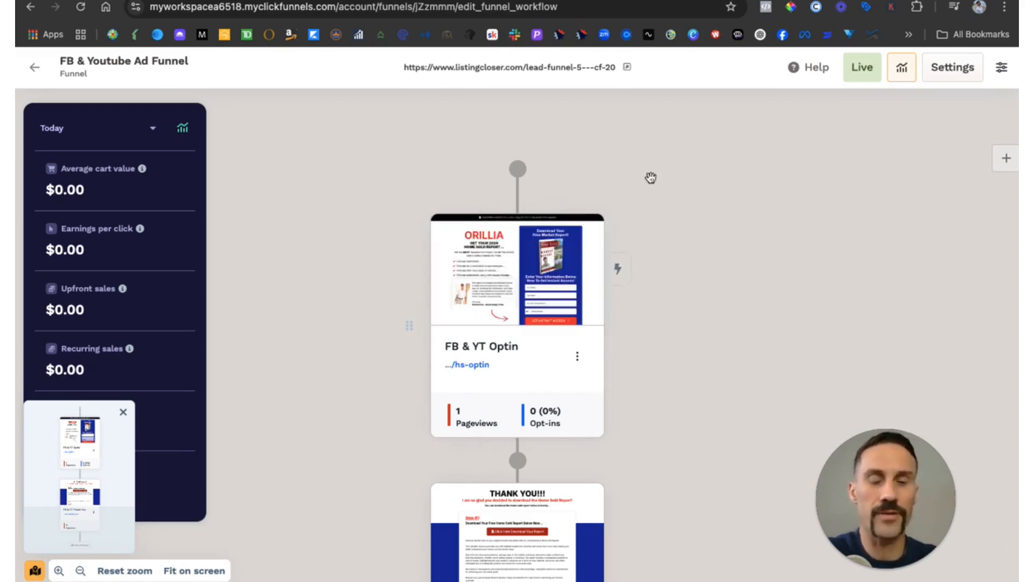
pyautogui.scroll(-3, 485, 372)
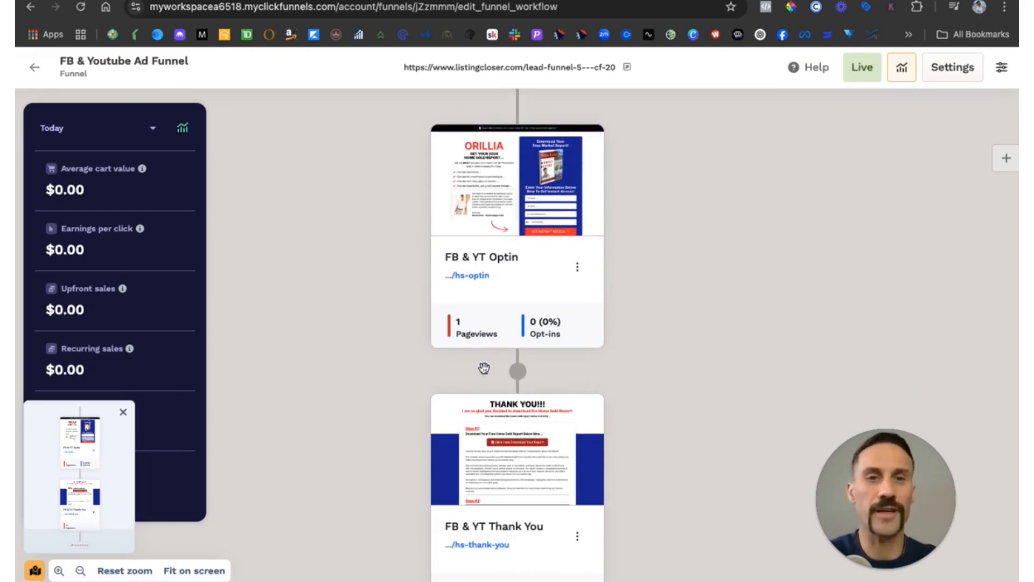
pyautogui.scroll(2, 484, 369)
pyautogui.scroll(-1, 484, 368)
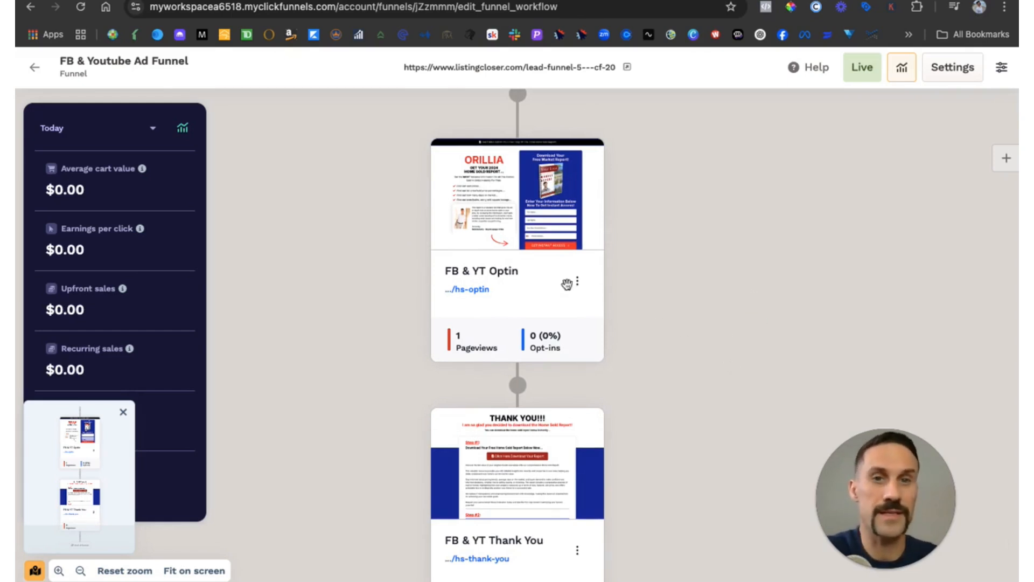
pyautogui.scroll(-3, 581, 405)
pyautogui.scroll(4, 581, 405)
pyautogui.scroll(-3, 580, 405)
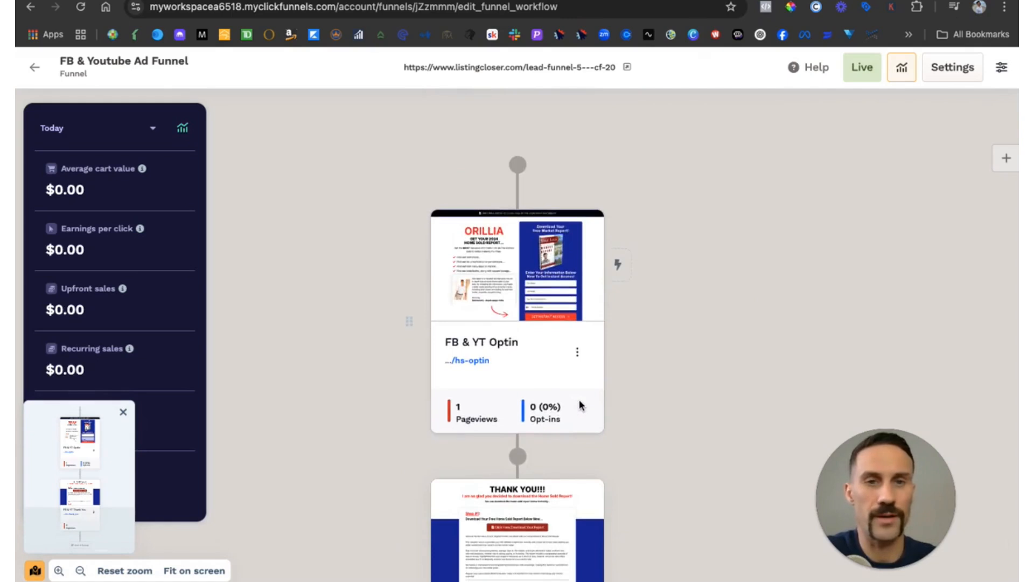
pyautogui.scroll(3, 677, 352)
pyautogui.scroll(-2, 717, 375)
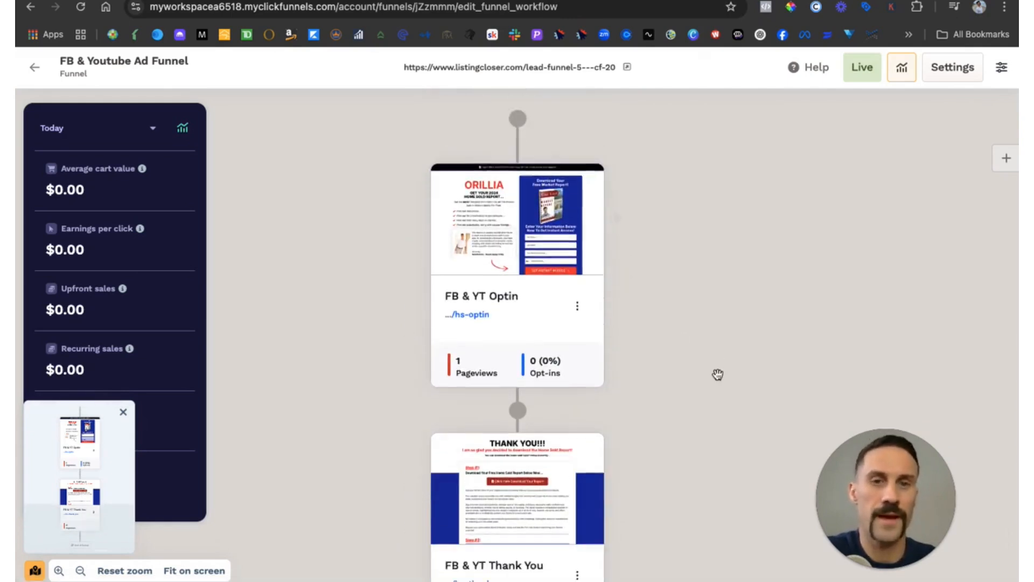
pyautogui.scroll(-3, 718, 374)
pyautogui.scroll(5, 718, 375)
pyautogui.scroll(-2, 718, 374)
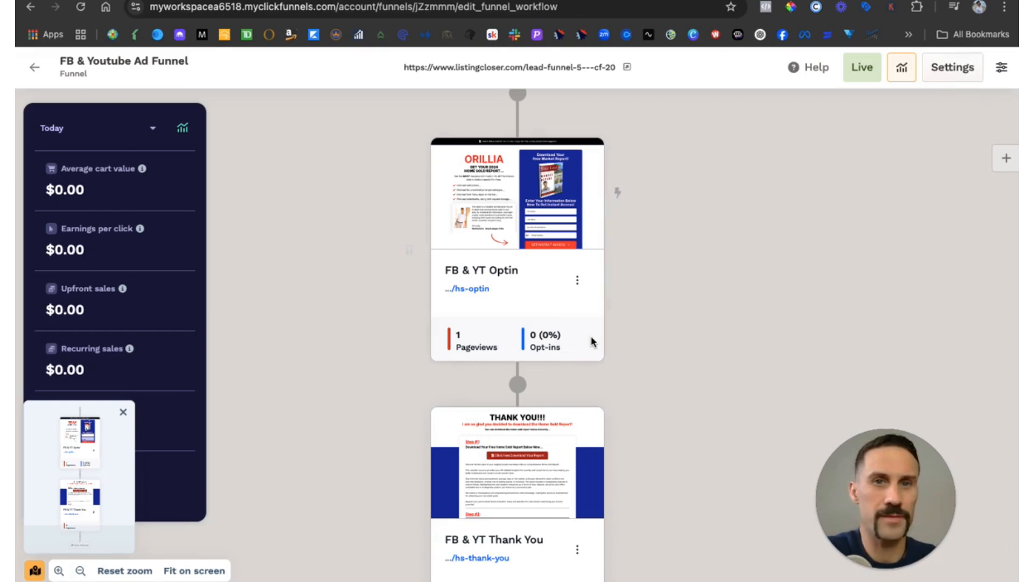
# Step: Open the FB & Youtube Ad Funnel settings, enlarge the Head Code box to review the full Meta Pixel code, and close the settings
pyautogui.click(949, 69)
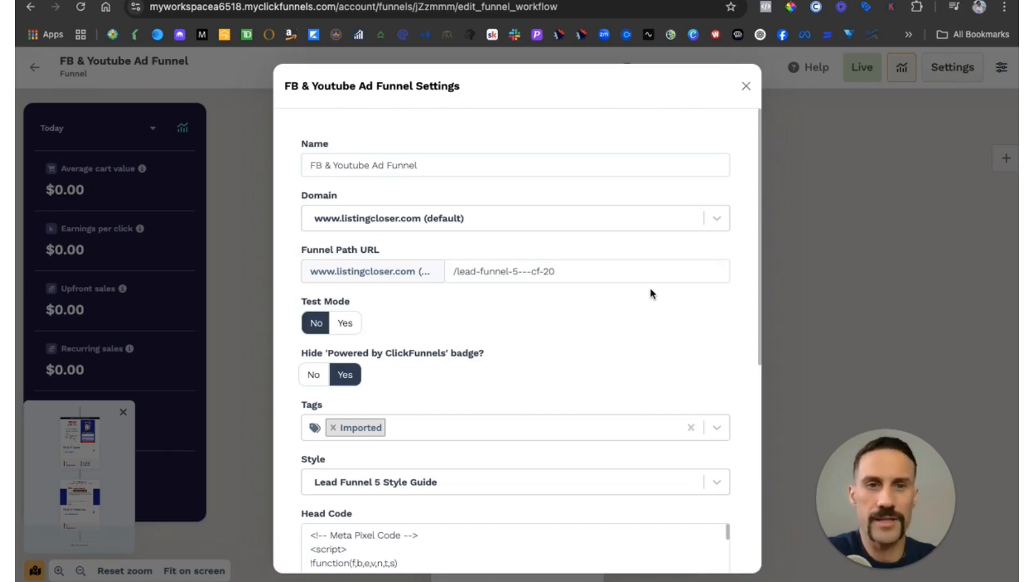
pyautogui.scroll(-7, 653, 294)
pyautogui.scroll(2, 552, 242)
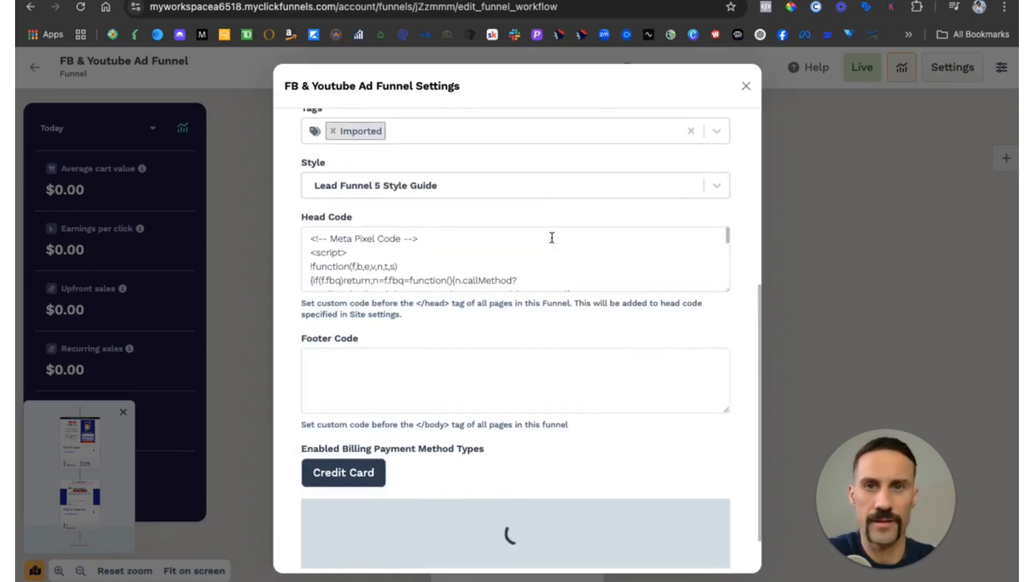
pyautogui.click(726, 286)
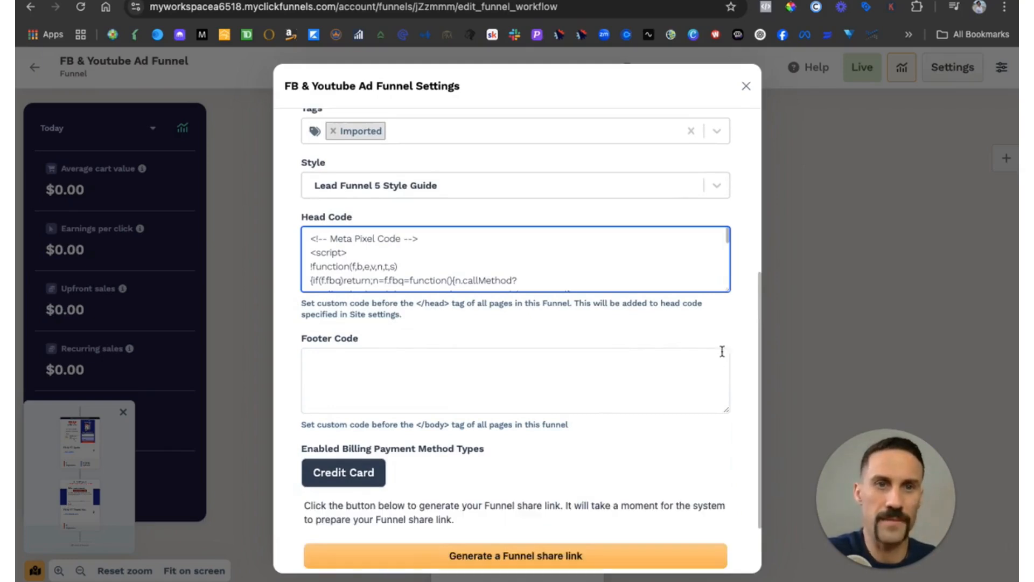
pyautogui.moveTo(728, 293); pyautogui.dragTo(735, 481)
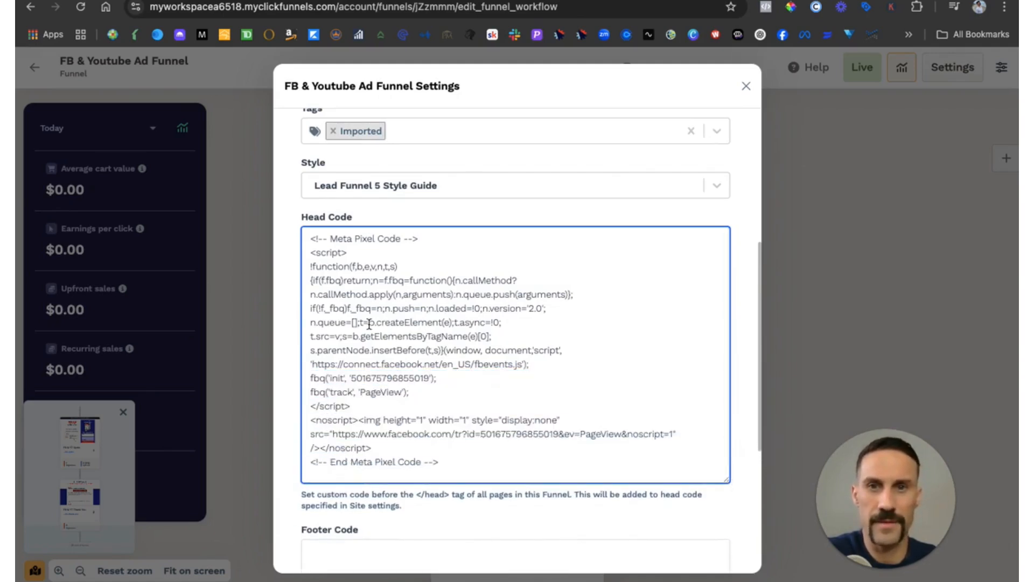
pyautogui.scroll(-3, 567, 433)
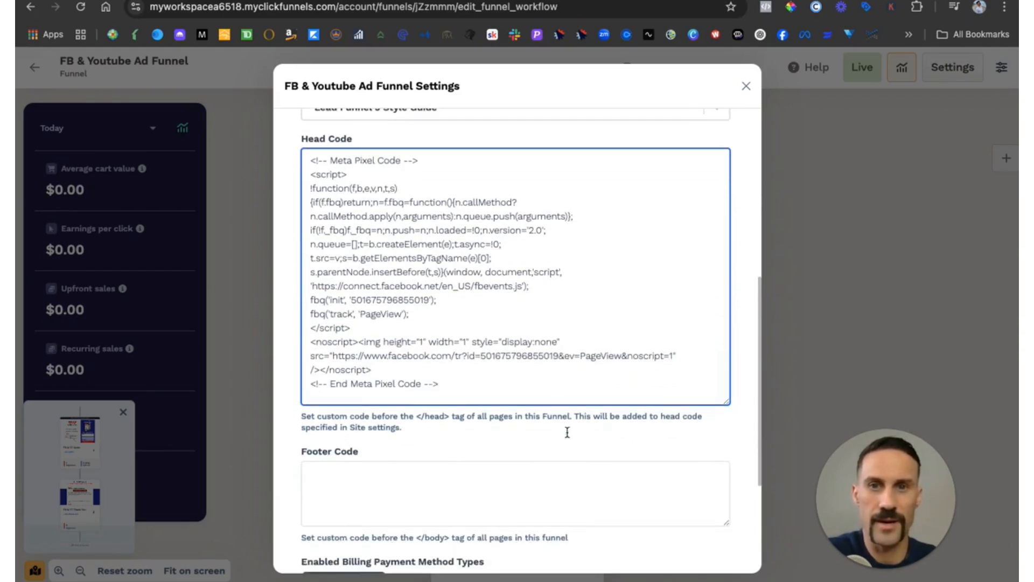
pyautogui.scroll(-2, 567, 432)
pyautogui.scroll(3, 567, 433)
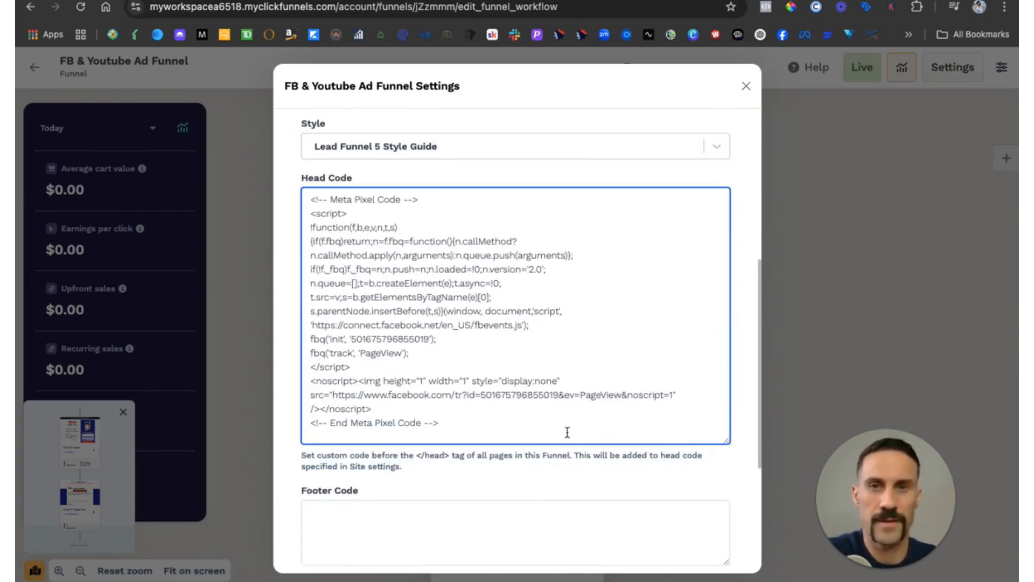
pyautogui.click(747, 88)
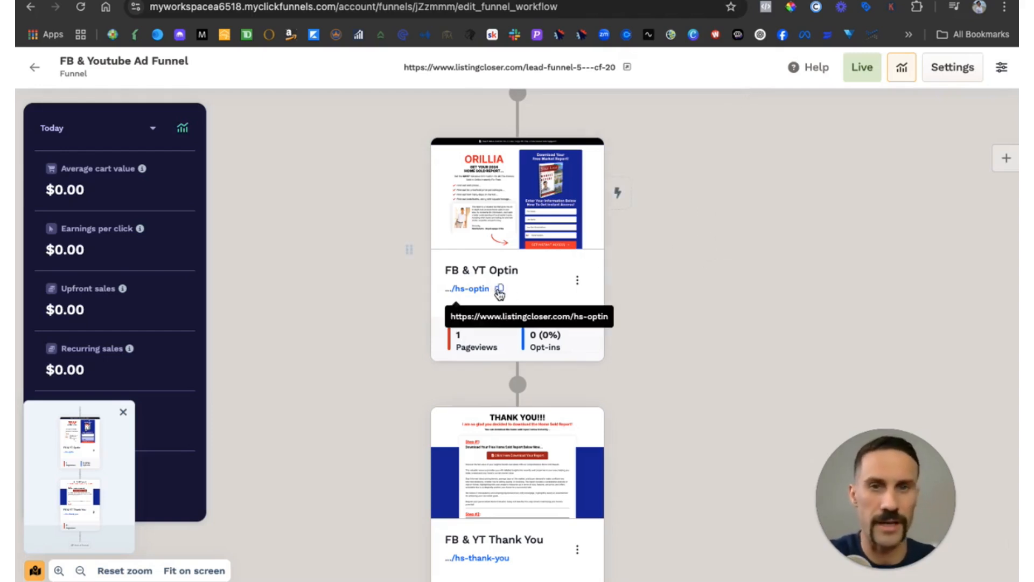
# Step: Copy the FB & YT Optin page's link from the funnel and open the live page in a new browser tab
pyautogui.click(500, 289)
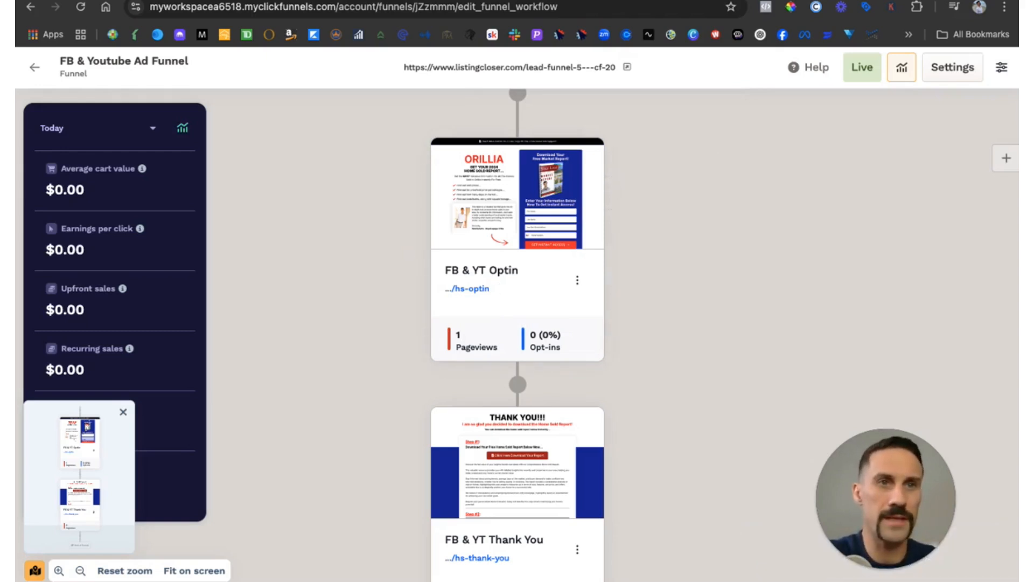
pyautogui.press('super+t')
pyautogui.press('super+v')
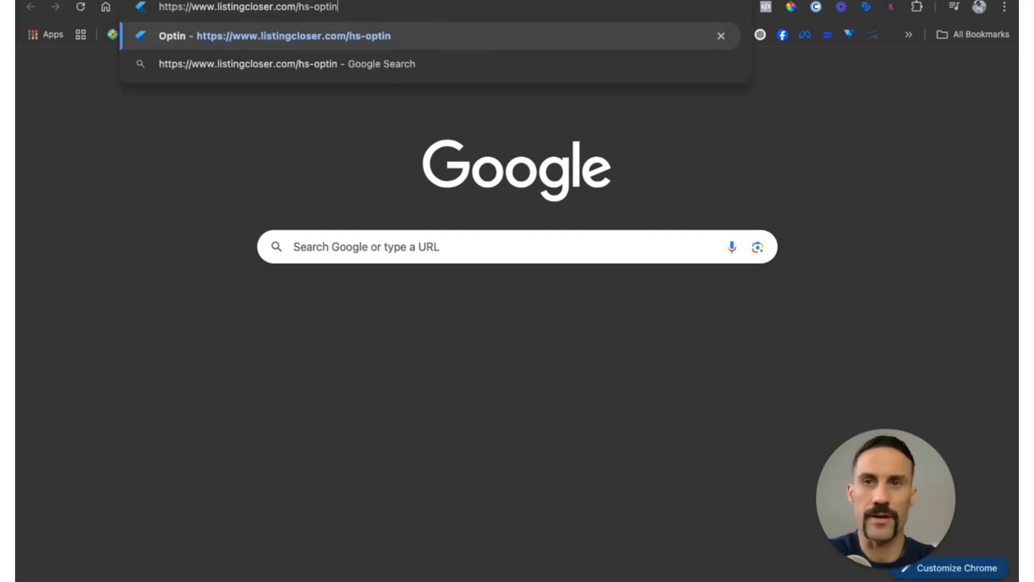
pyautogui.press('Return')
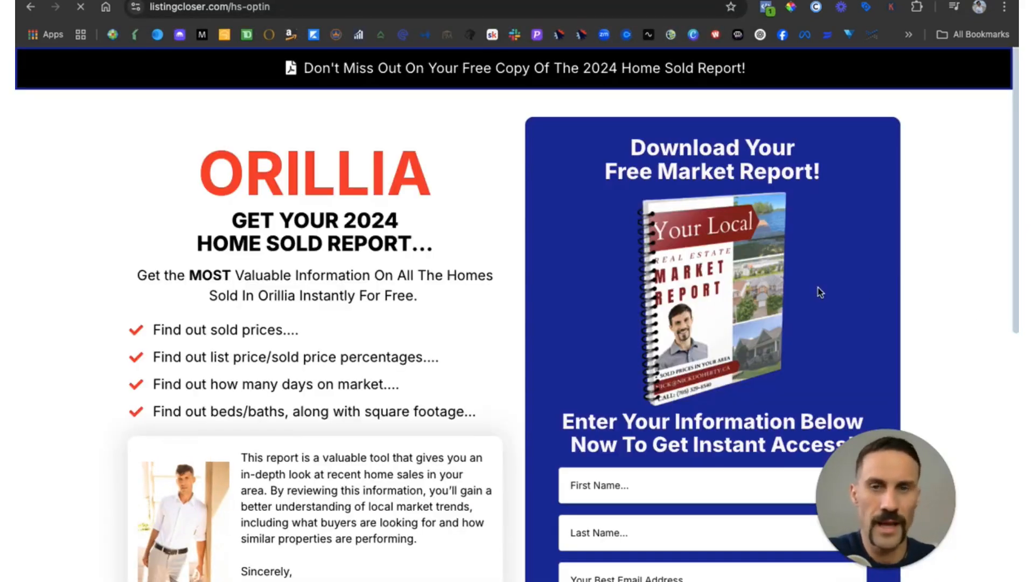
# Step: Look over the live opt-in page's offer and form, and check its pixel and events with Meta Pixel Helper
pyautogui.scroll(-5, 795, 282)
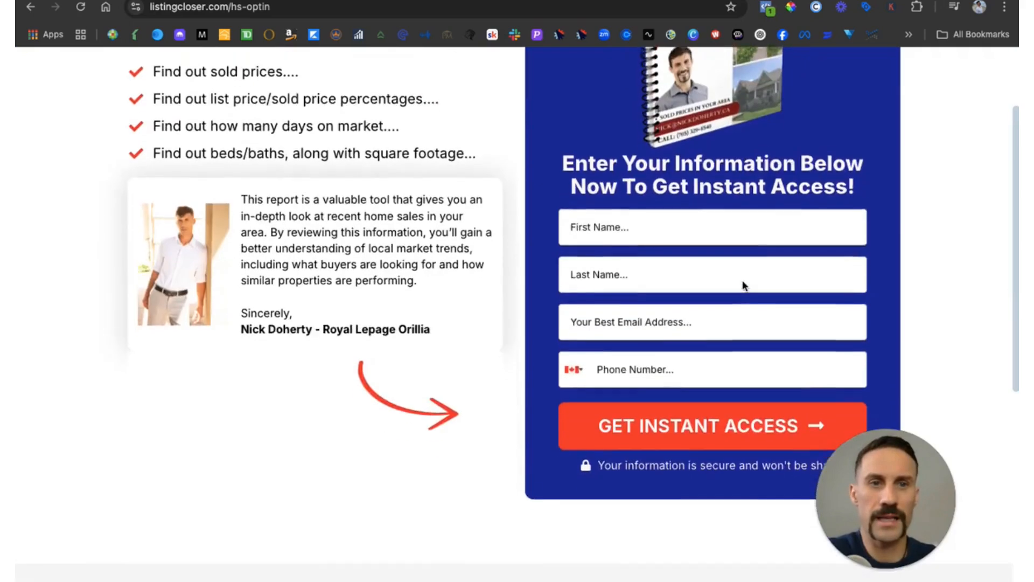
pyautogui.scroll(-4, 743, 285)
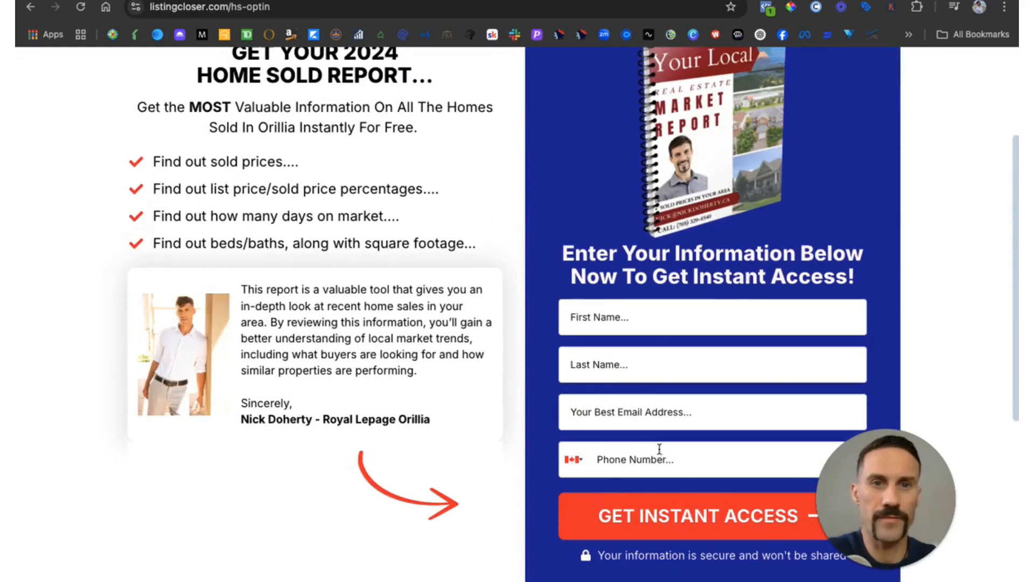
pyautogui.scroll(4, 661, 475)
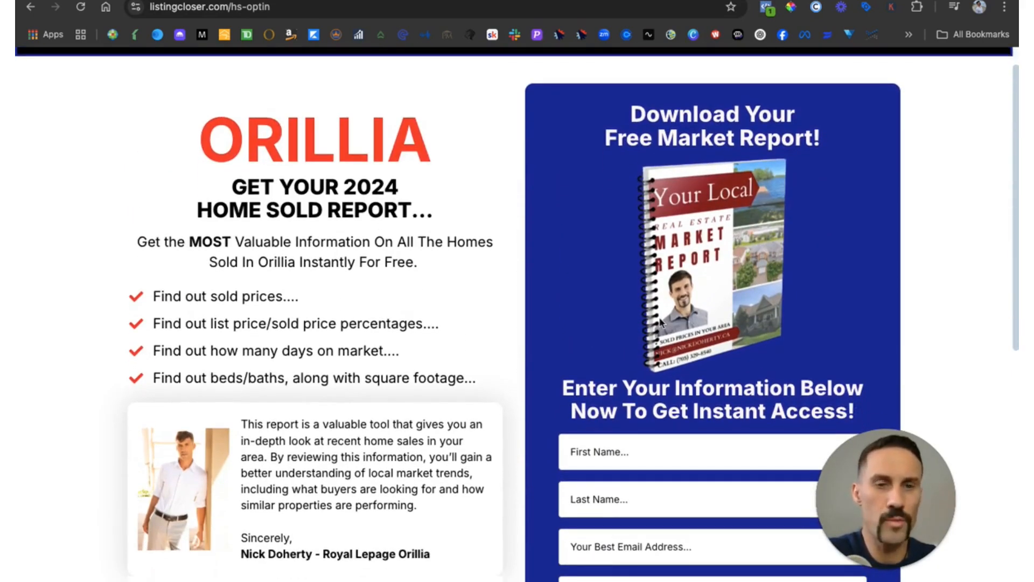
pyautogui.scroll(-4, 660, 319)
pyautogui.scroll(4, 660, 317)
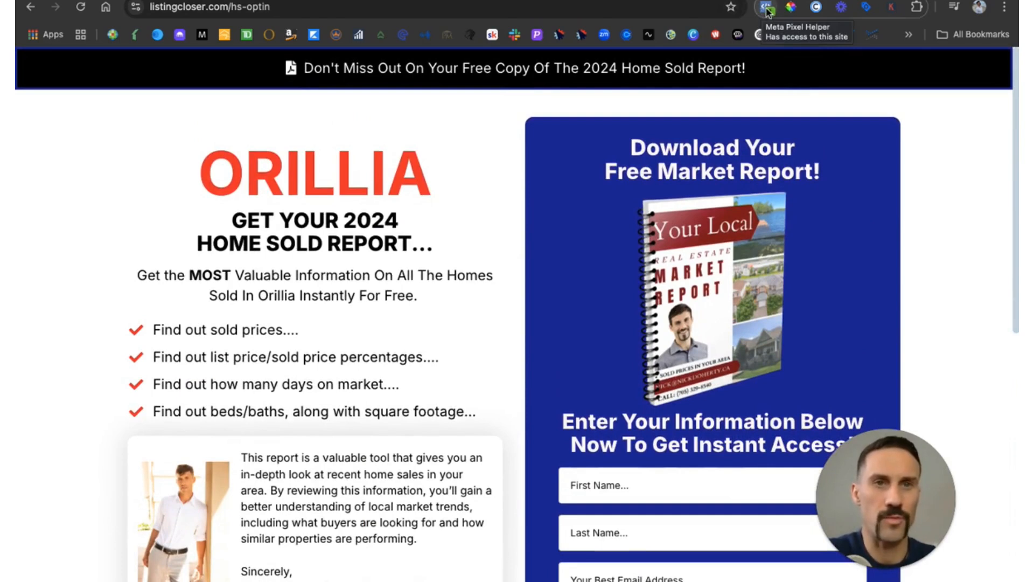
pyautogui.click(767, 10)
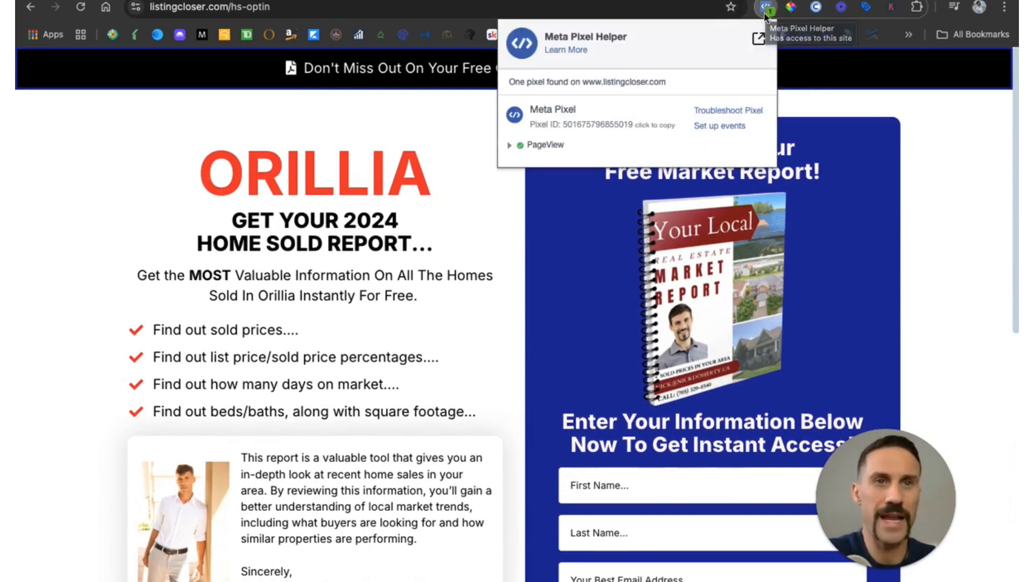
pyautogui.click(914, 216)
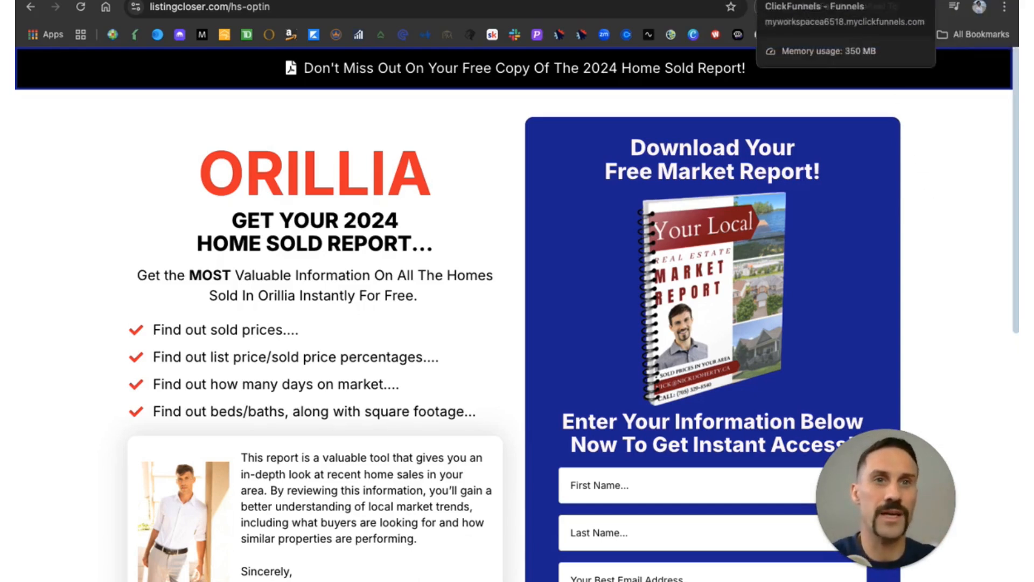
# Step: Return to the ClickFunnels funnel, copy the FB & YT Thank You page's link and open the live page in a new tab
pyautogui.click(754, 1)
pyautogui.scroll(-3, 645, 282)
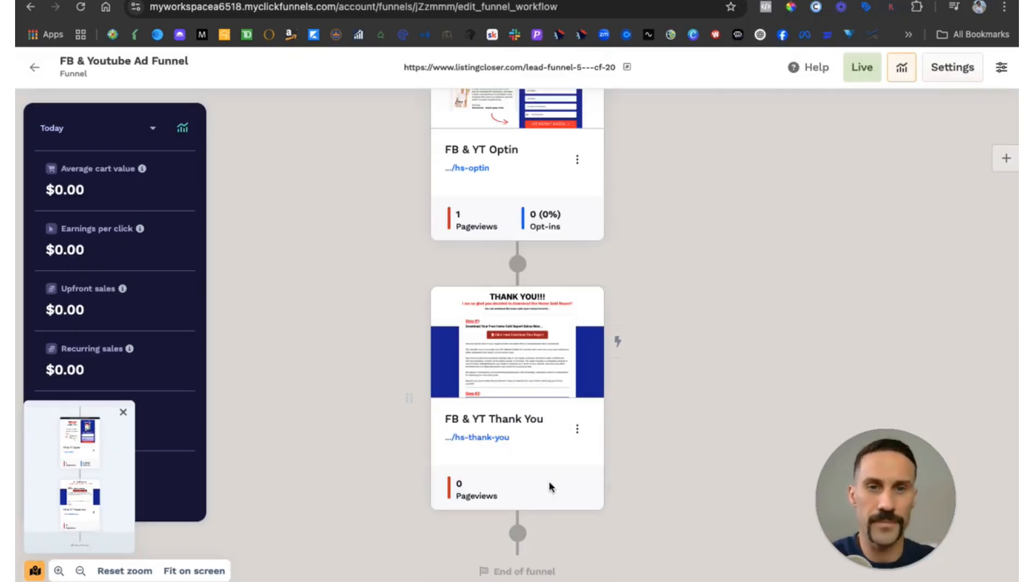
pyautogui.click(519, 438)
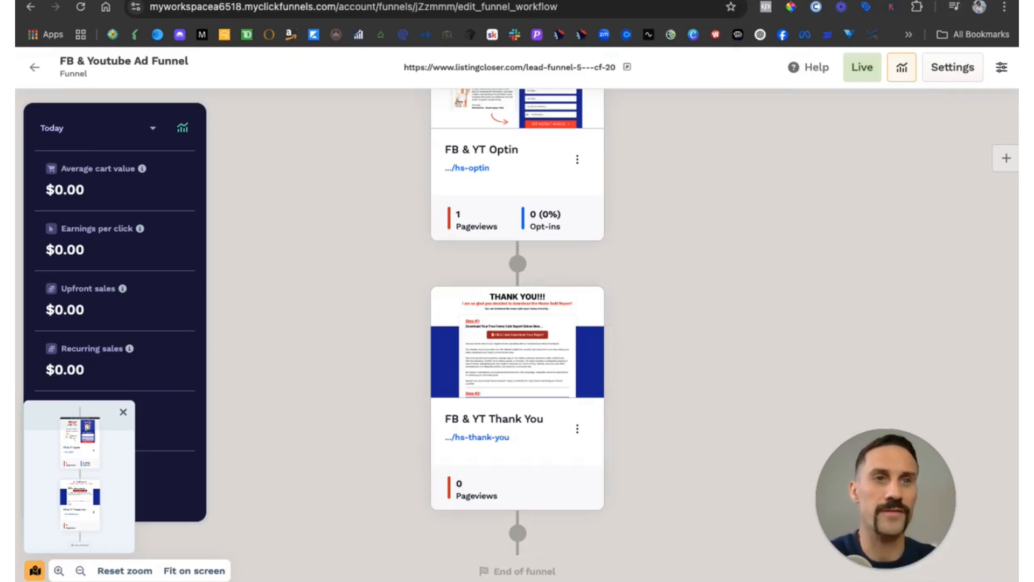
pyautogui.hotkey('ctrl', 't')
pyautogui.hotkey('ctrl', 'v')
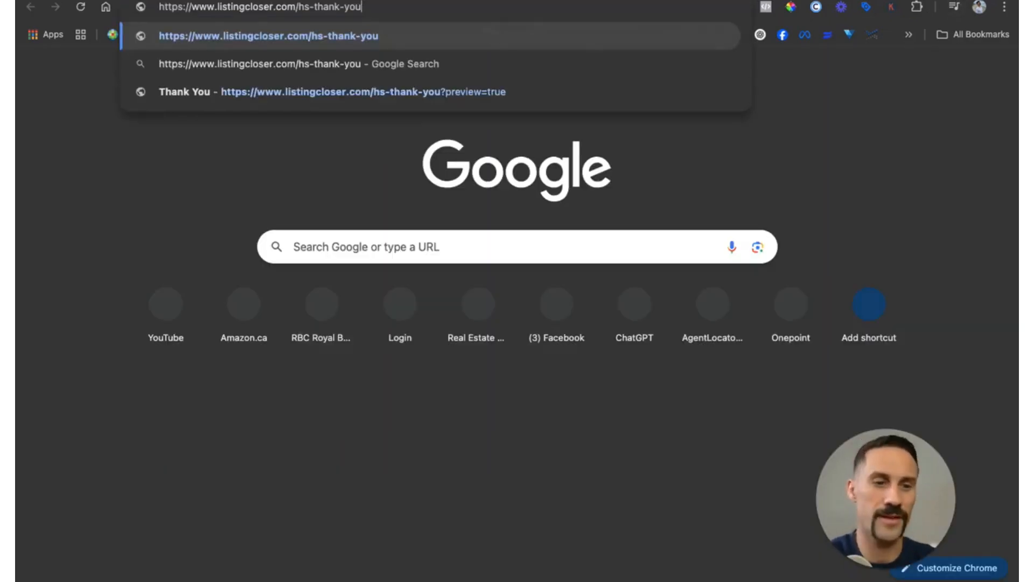
pyautogui.press('Return')
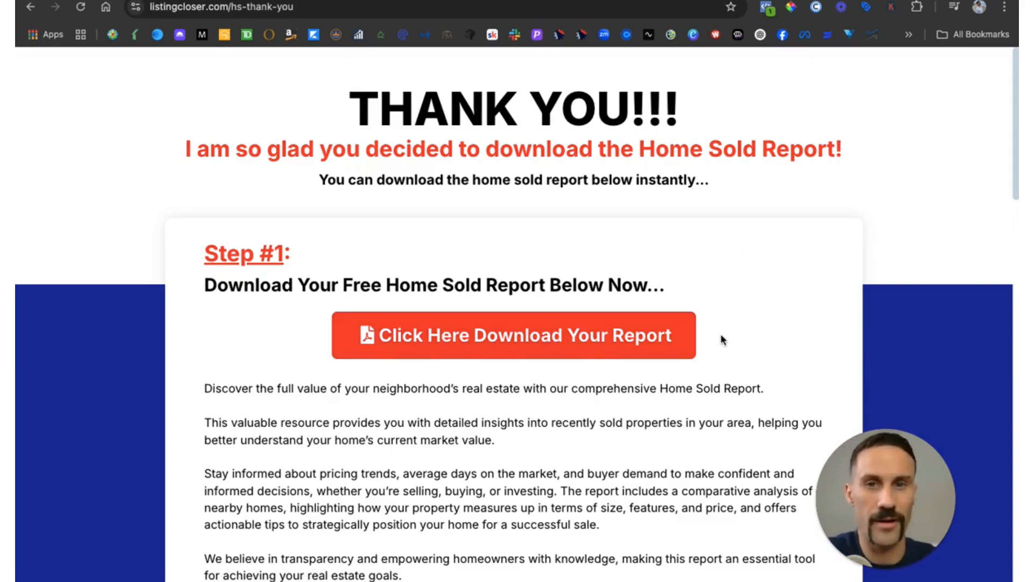
# Step: Examine the live thank-you page's report download, Step #2 video and call booking sections
pyautogui.scroll(-12, 723, 339)
pyautogui.scroll(9, 723, 339)
pyautogui.scroll(-8, 721, 335)
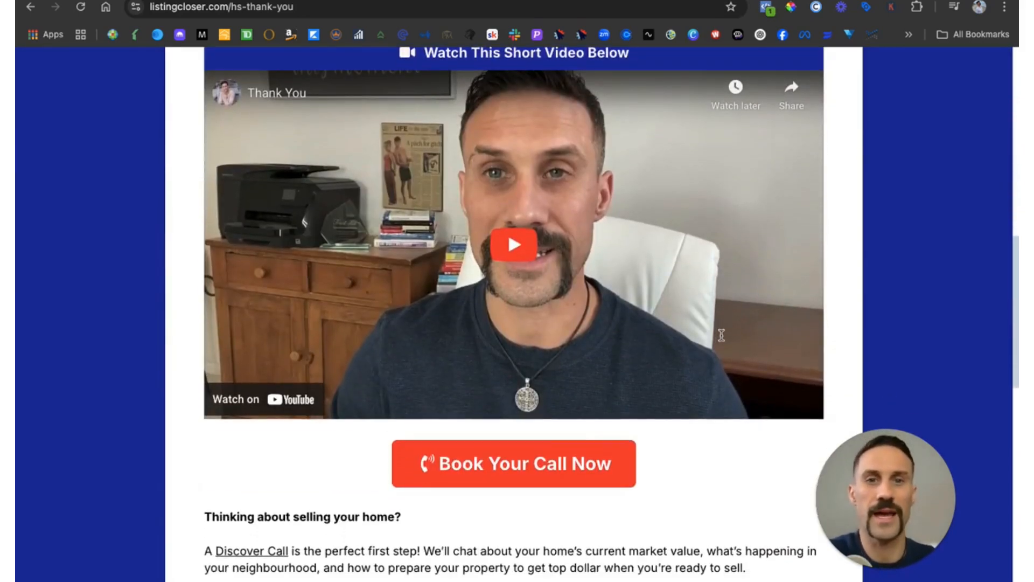
pyautogui.scroll(-1, 721, 335)
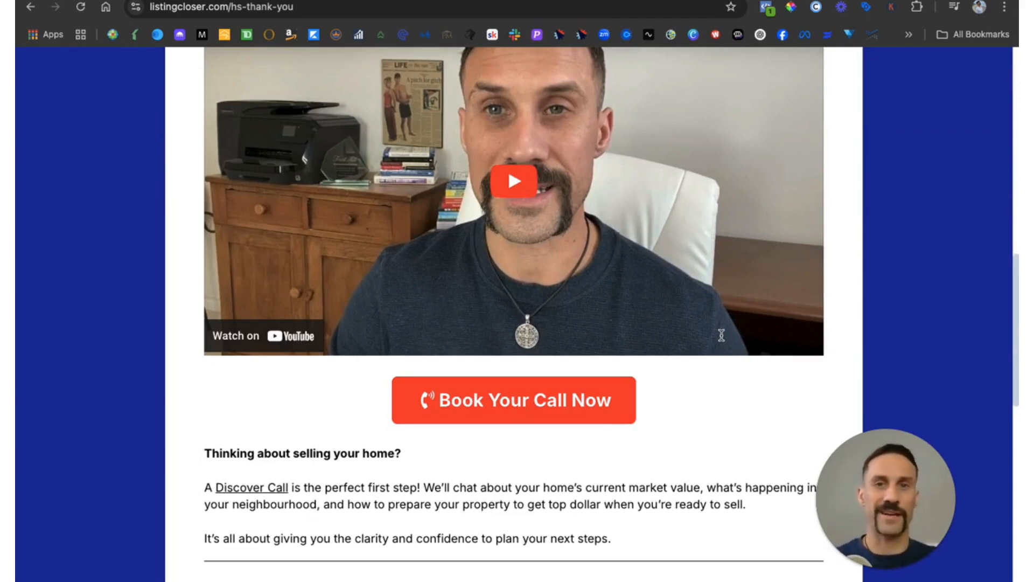
pyautogui.scroll(2, 646, 215)
pyautogui.scroll(-4, 648, 218)
pyautogui.scroll(6, 649, 216)
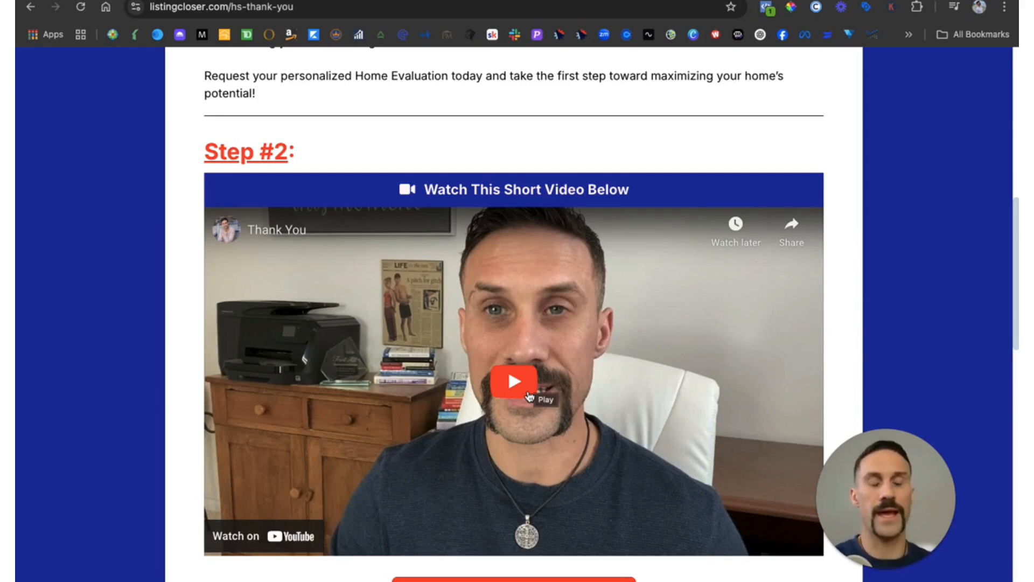
pyautogui.scroll(10, 531, 305)
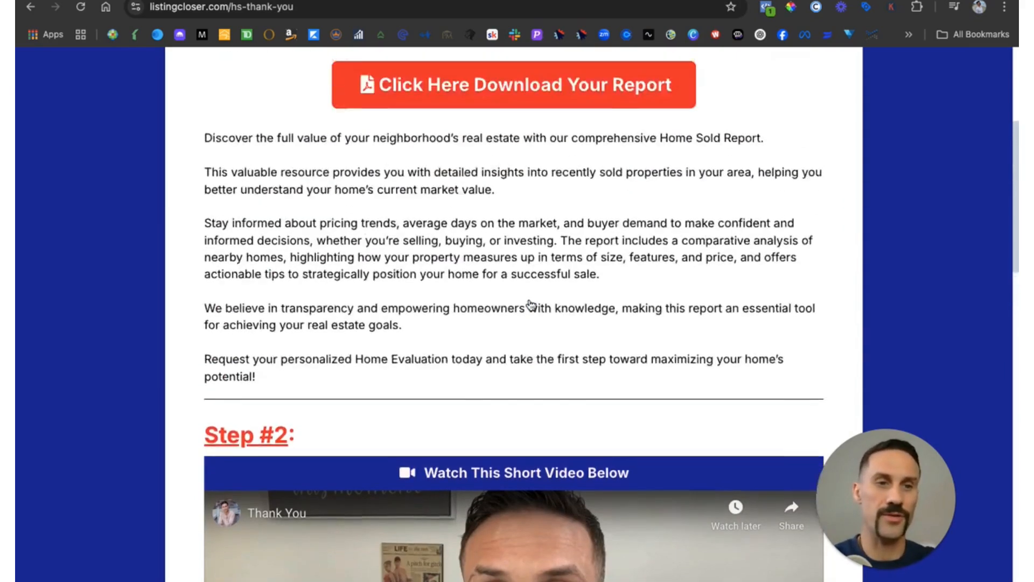